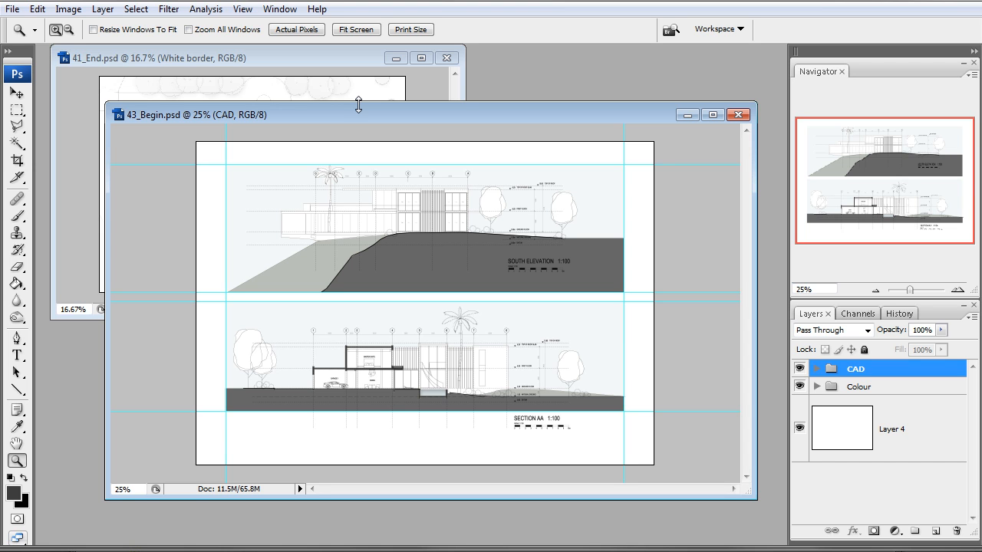
# Review the 41_End.psd floor plan and return to the 43_Begin.psd drawing sheet.
pyautogui.moveTo(259, 61); pyautogui.dragTo(286, 85)
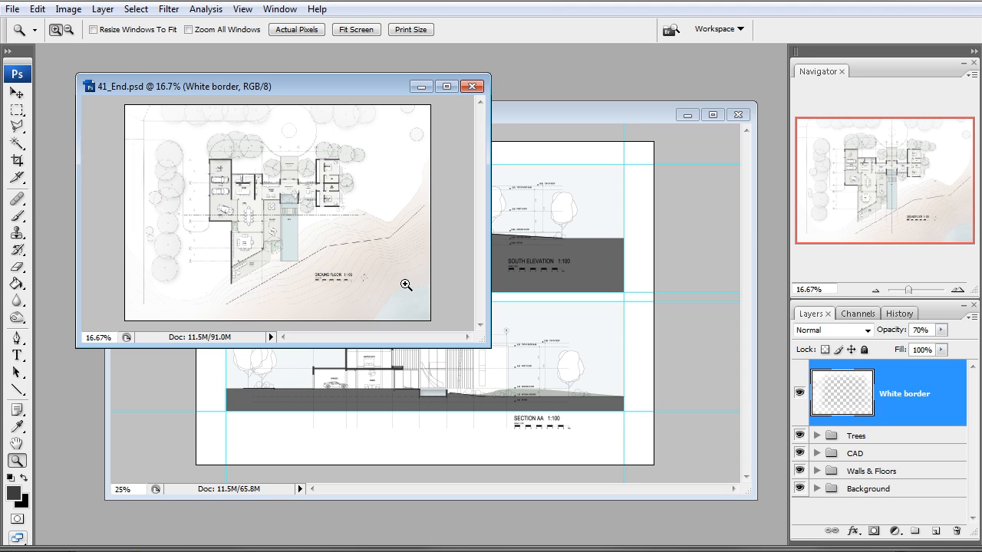
pyautogui.moveTo(256, 74); pyautogui.dragTo(242, 55)
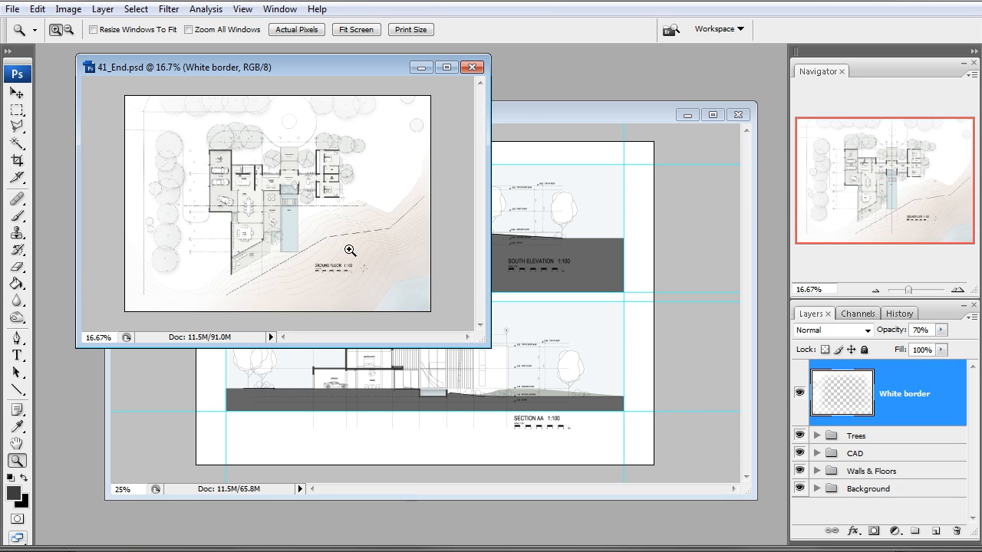
pyautogui.click(518, 111)
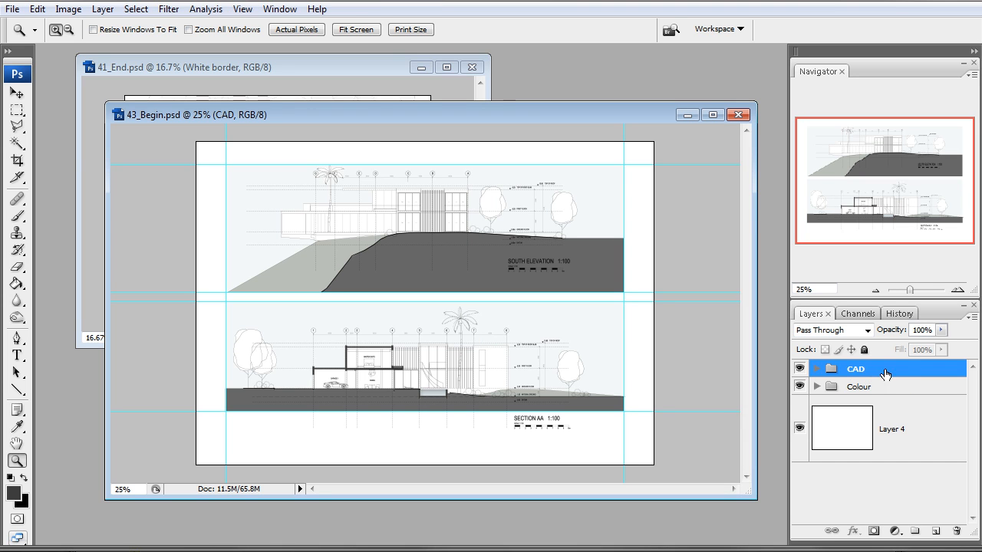
# Create a layer group named Title Block and add a new empty layer inside it.
pyautogui.click(914, 536)
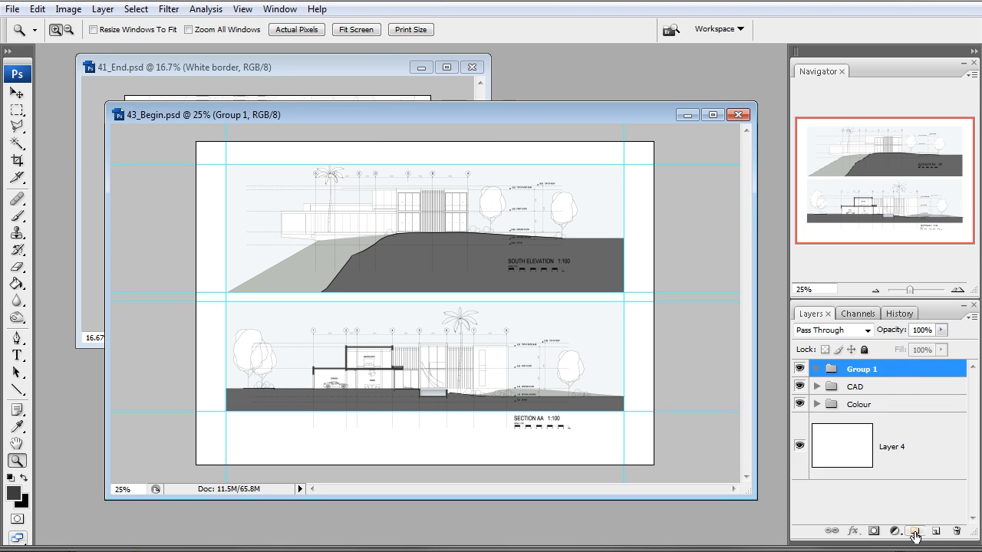
pyautogui.doubleClick(863, 369)
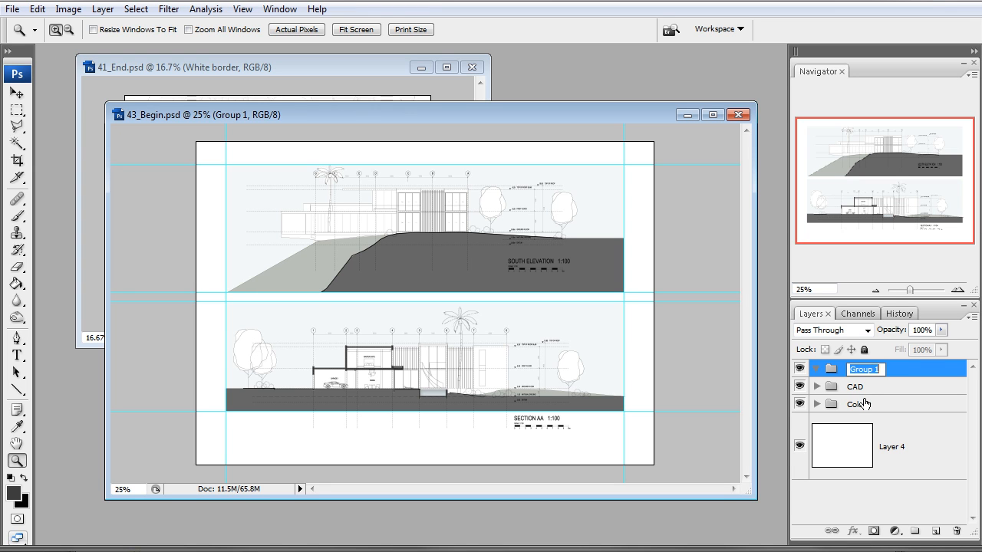
pyautogui.write('Title Block')
pyautogui.press('Return')
pyautogui.click(934, 533)
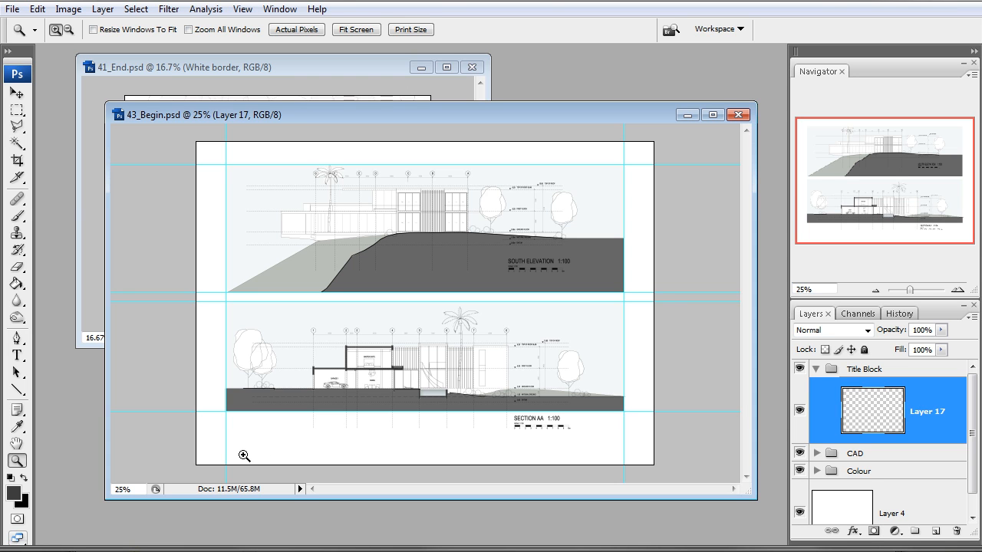
# Show the rulers and place a horizontal guide at about 1550 px, beneath the Section AA drawing.
pyautogui.moveTo(197, 117); pyautogui.dragTo(195, 115)
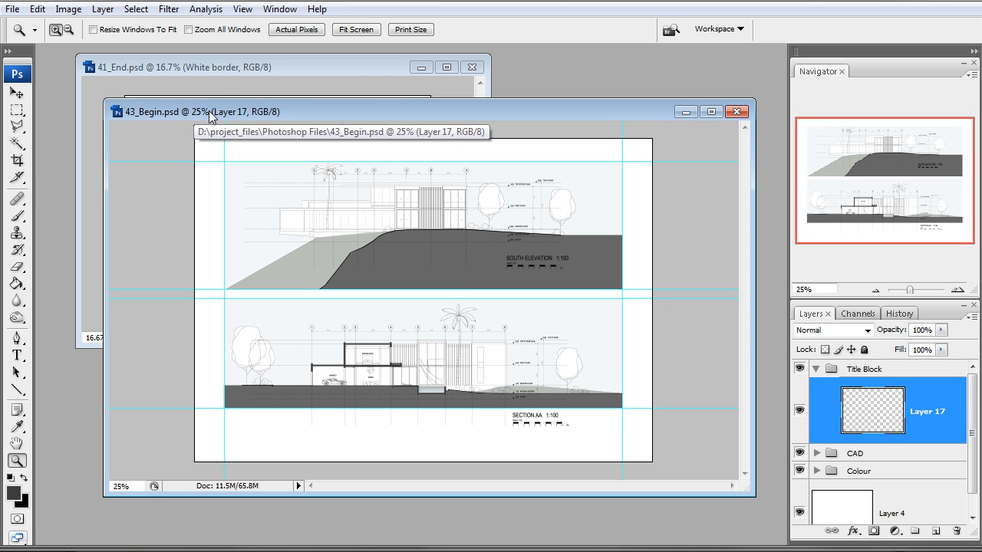
pyautogui.hotkey('ctrl', 'r')
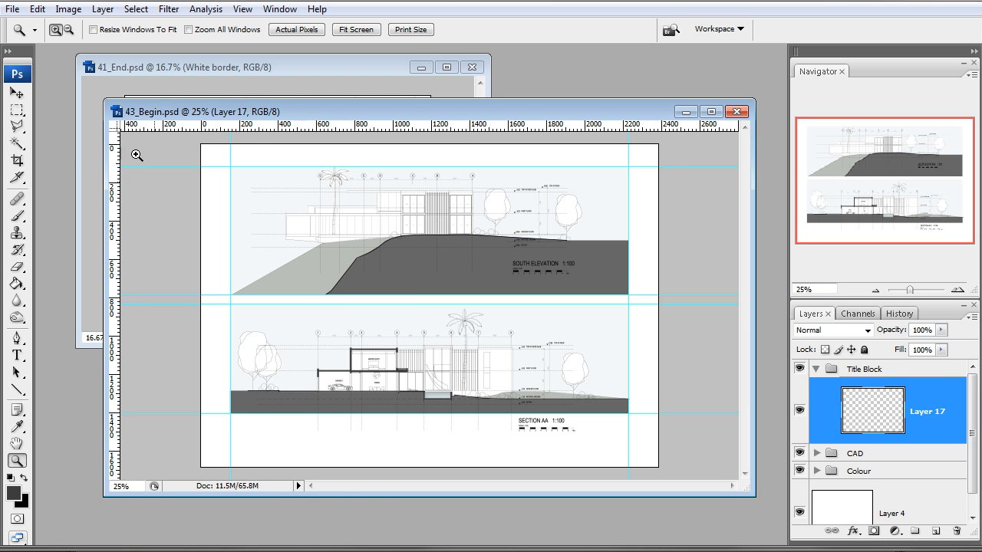
pyautogui.press('v')
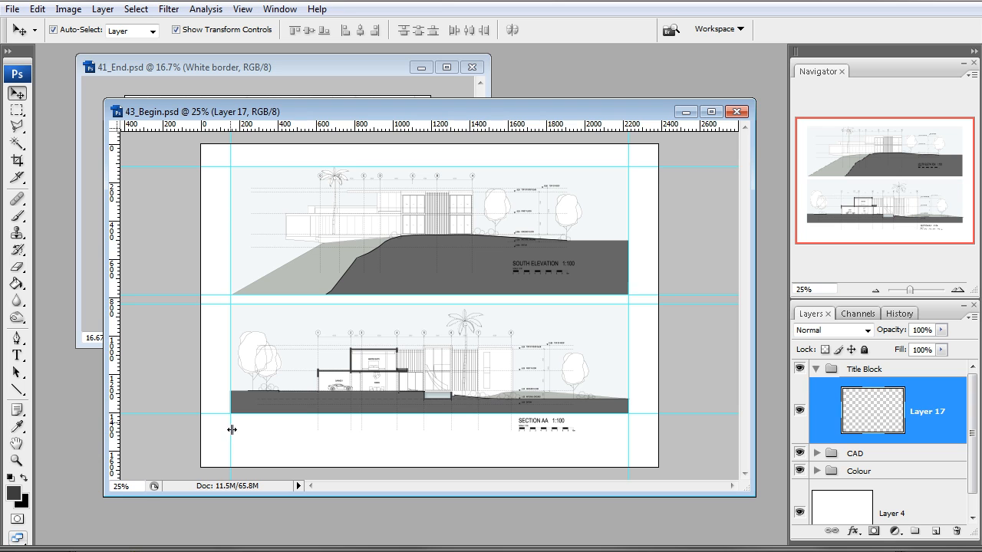
pyautogui.moveTo(209, 124); pyautogui.dragTo(223, 443)
pyautogui.click(320, 444)
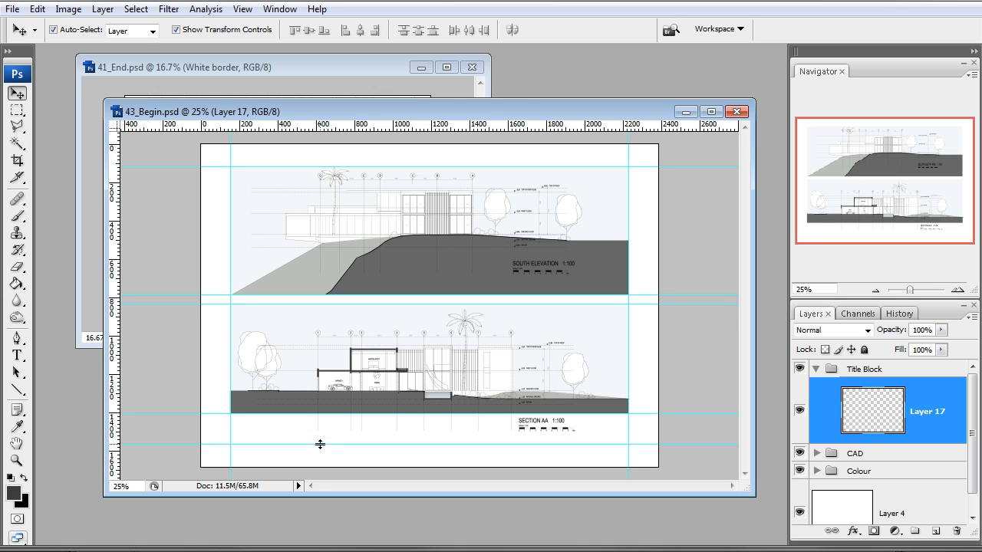
pyautogui.moveTo(337, 445); pyautogui.dragTo(332, 441)
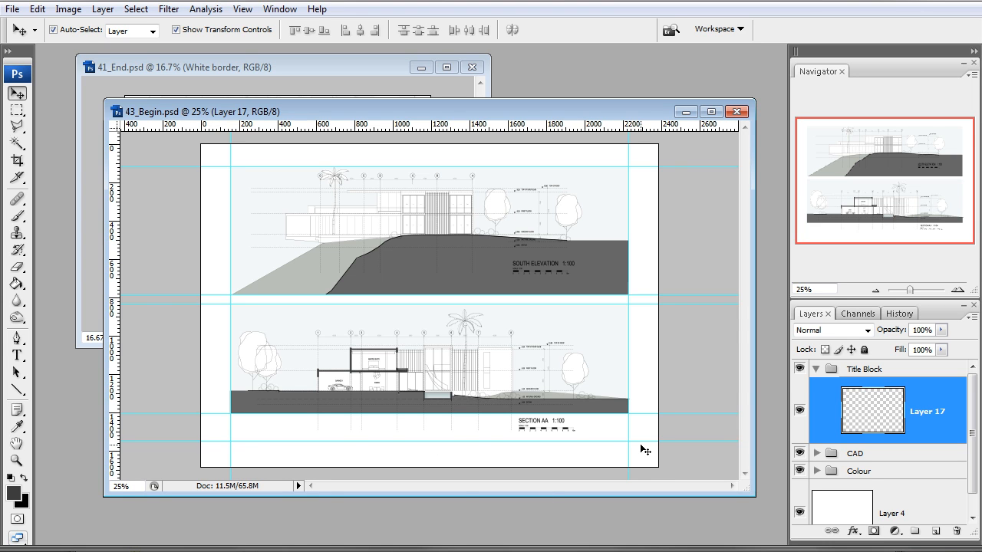
# Draw a 5 px line along the new horizontal guide between both vertical guides, using the grey sampled from the elevation's ground.
pyautogui.click(16, 390)
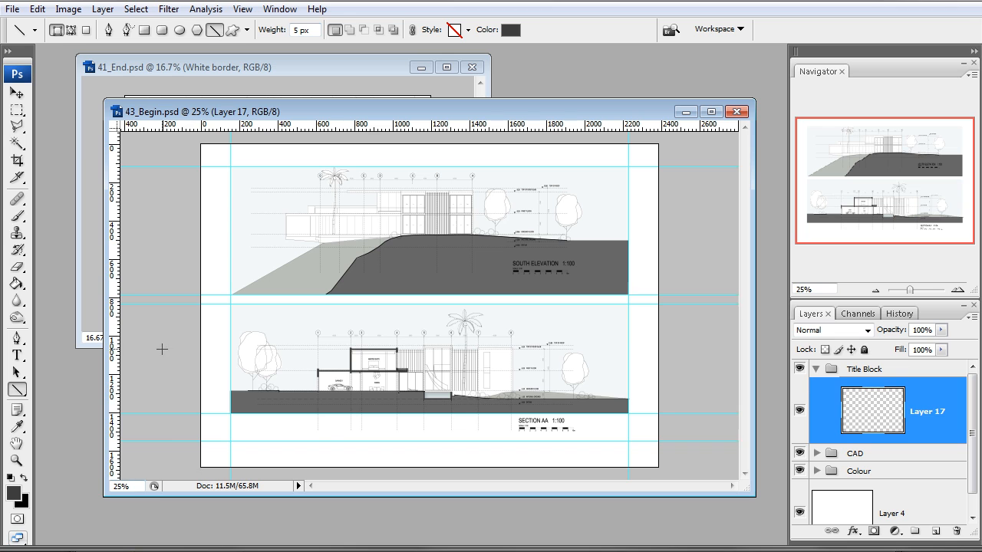
pyautogui.keyDown('alt'); pyautogui.click(403, 269); pyautogui.keyUp('alt')
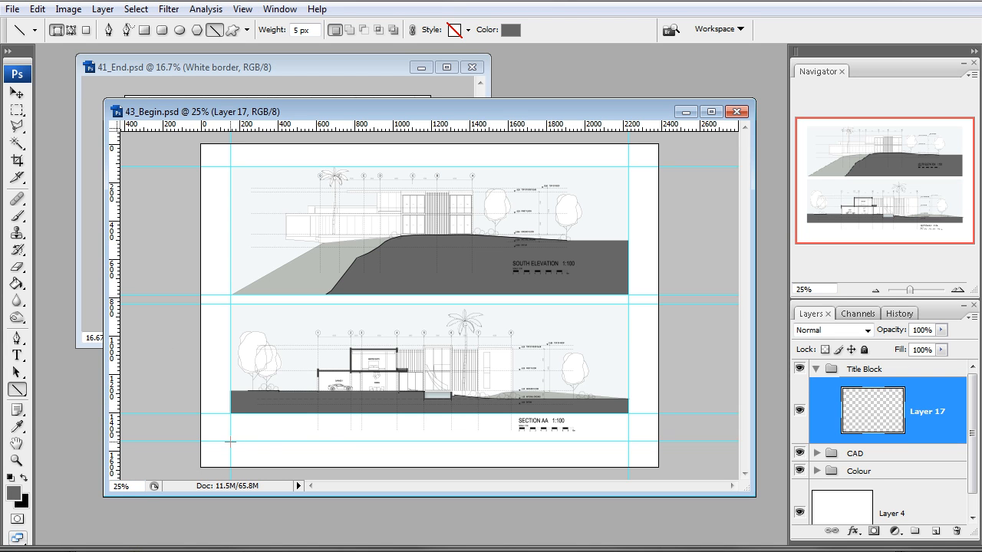
pyautogui.moveTo(230, 441); pyautogui.dragTo(627, 443)
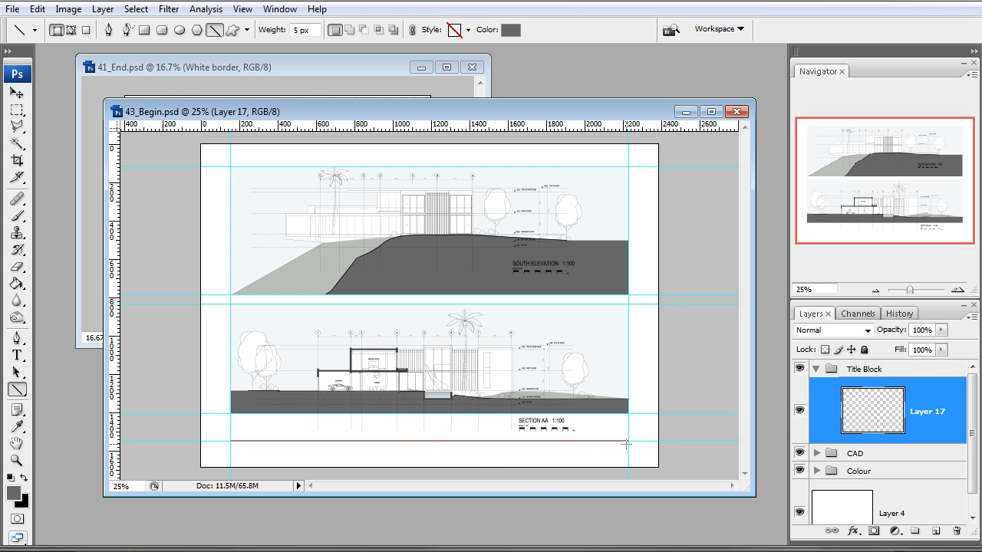
pyautogui.click(17, 93)
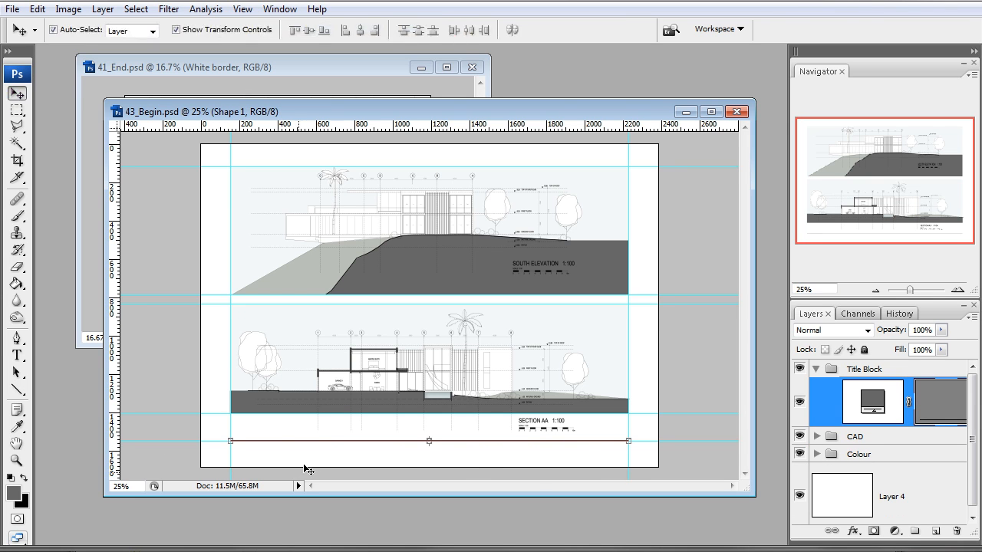
pyautogui.click(274, 453)
pyautogui.press('Escape')
# Add an Arial Regular text box reading COAST HIDEAWAY near the start of the title block line.
pyautogui.click(17, 355)
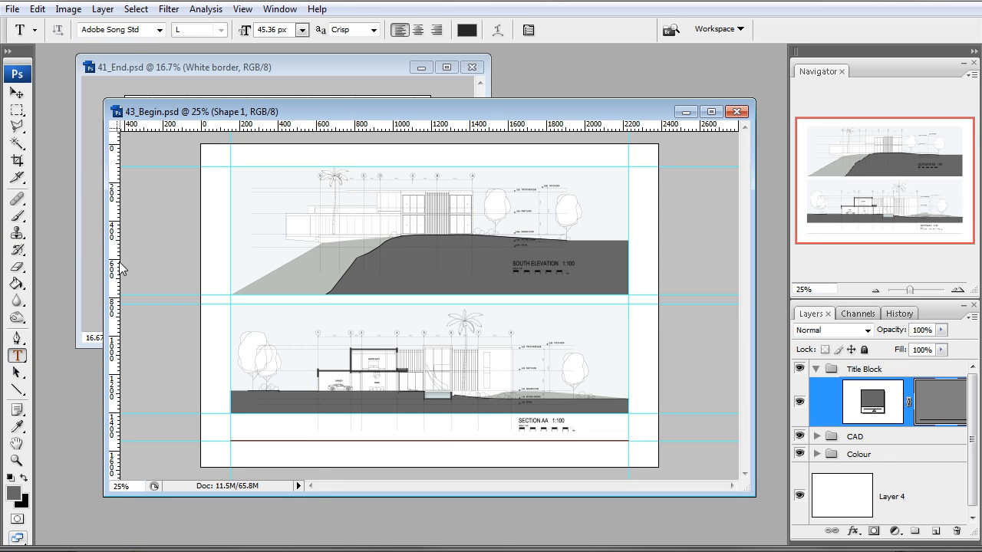
pyautogui.click(159, 30)
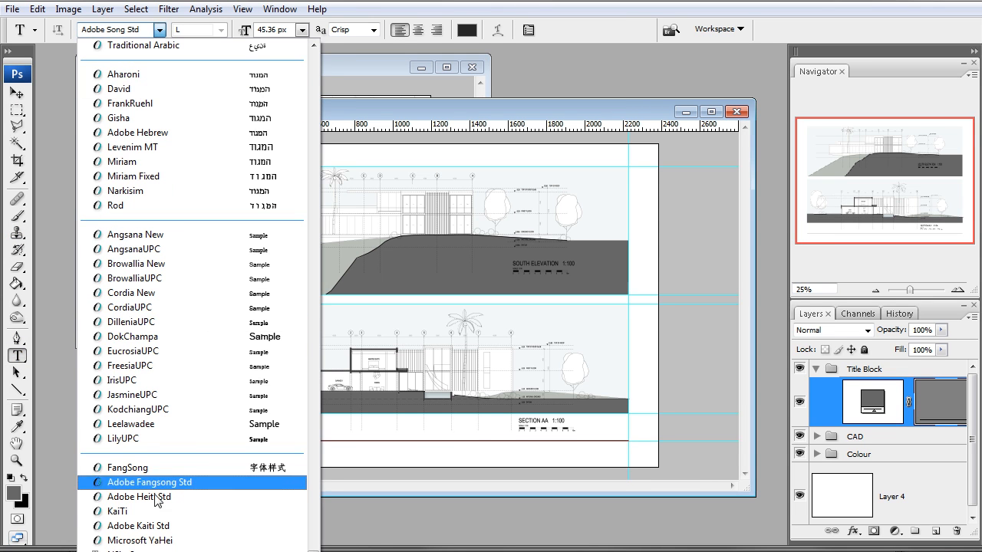
pyautogui.moveTo(311, 421); pyautogui.dragTo(301, 69)
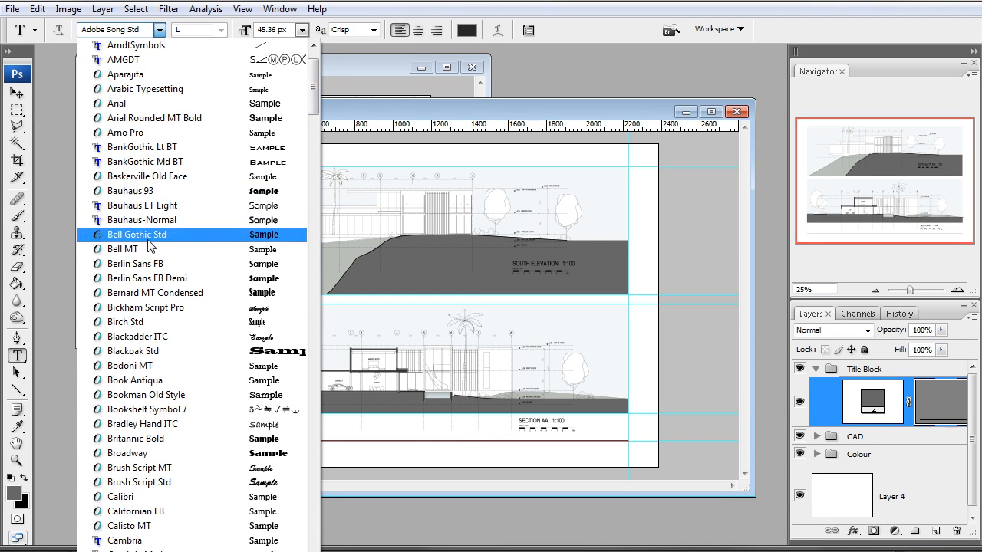
pyautogui.click(130, 107)
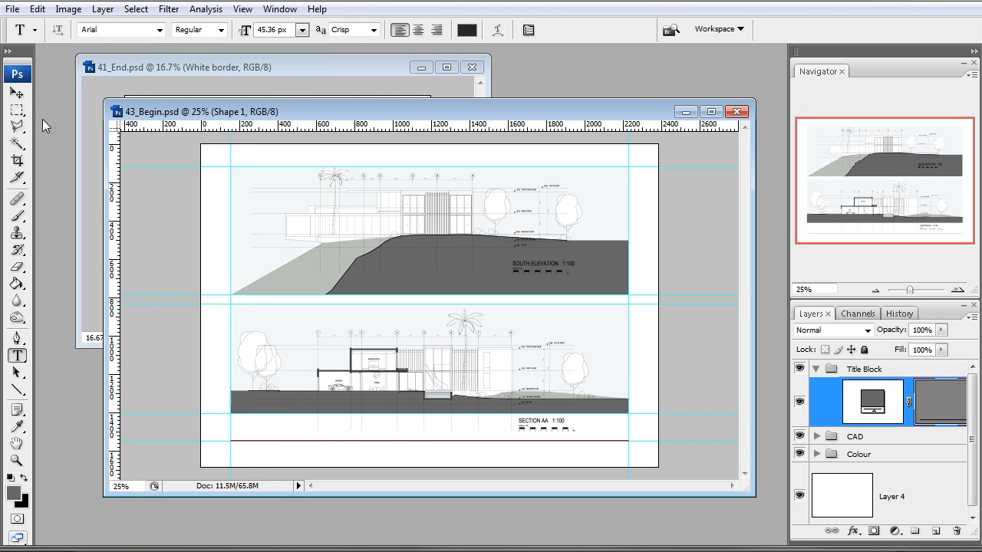
pyautogui.click(17, 92)
pyautogui.click(16, 355)
pyautogui.moveTo(233, 443)
pyautogui.mouseDown()
pyautogui.moveTo(324, 463)
pyautogui.moveTo(315, 476)
pyautogui.mouseUp()
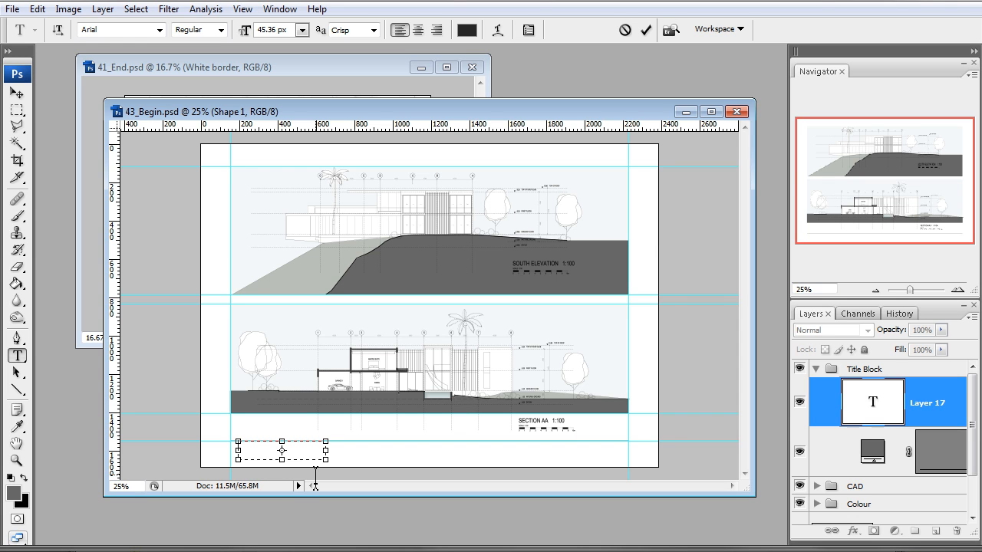
pyautogui.write('OAST HIDEAAY')
pyautogui.write('WA')
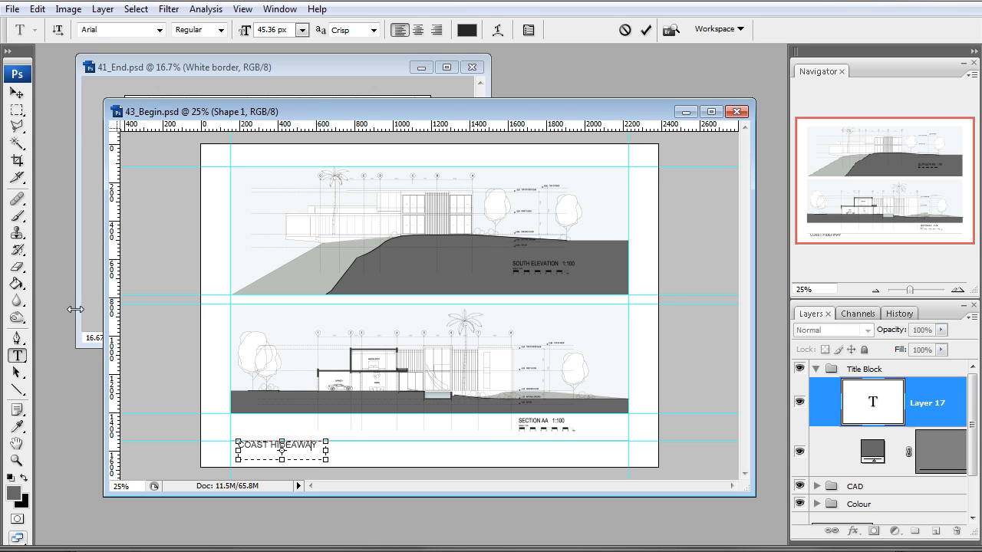
pyautogui.click(17, 92)
pyautogui.click(178, 467)
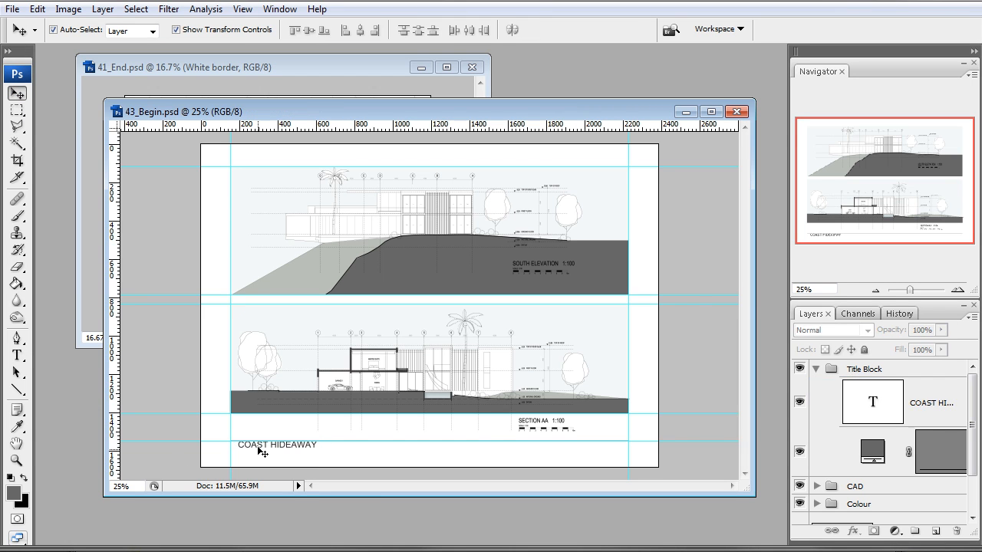
# Move the COAST HIDEAWAY text just below the title block line and enlarge it proportionally to about 204%.
pyautogui.moveTo(261, 445); pyautogui.dragTo(256, 452)
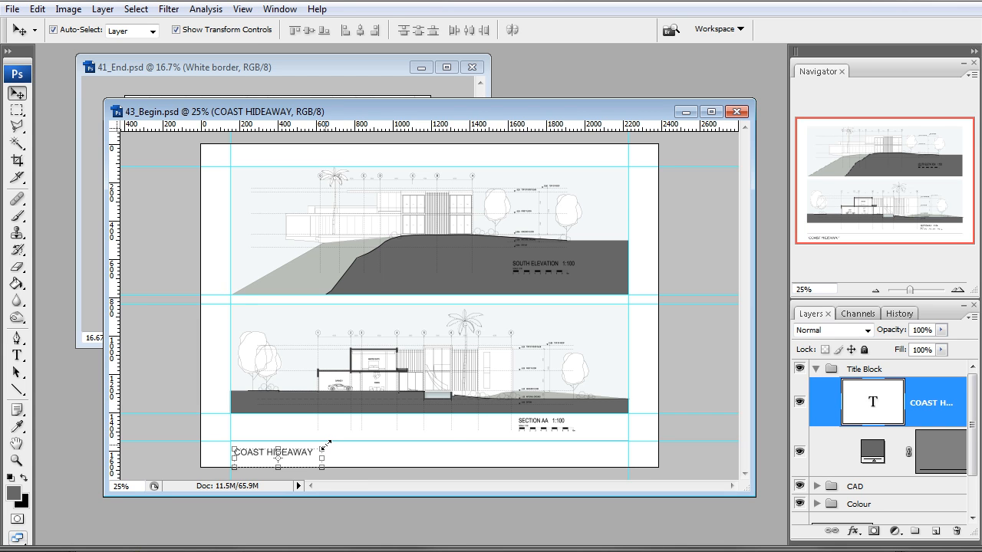
pyautogui.moveTo(324, 445); pyautogui.dragTo(373, 453)
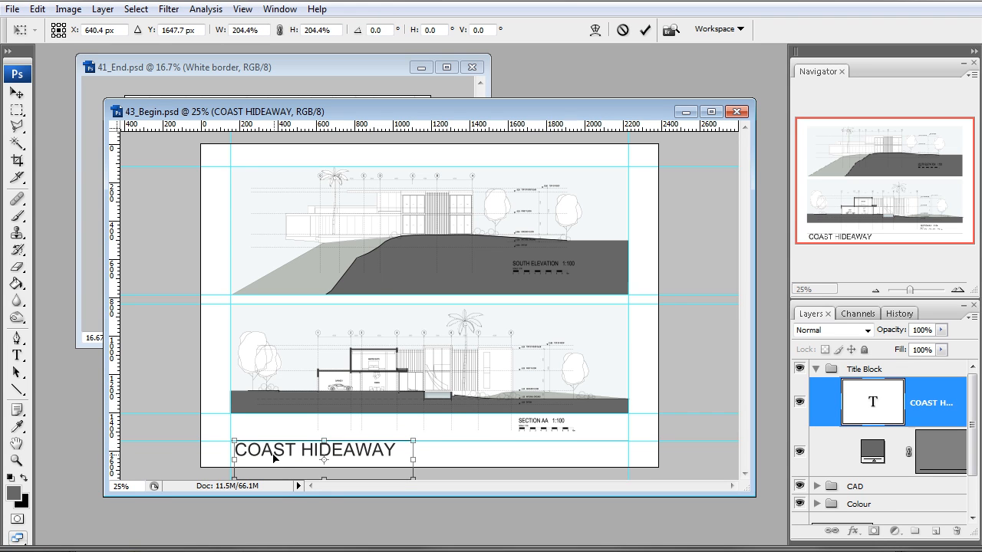
pyautogui.press('Return')
pyautogui.click(162, 465)
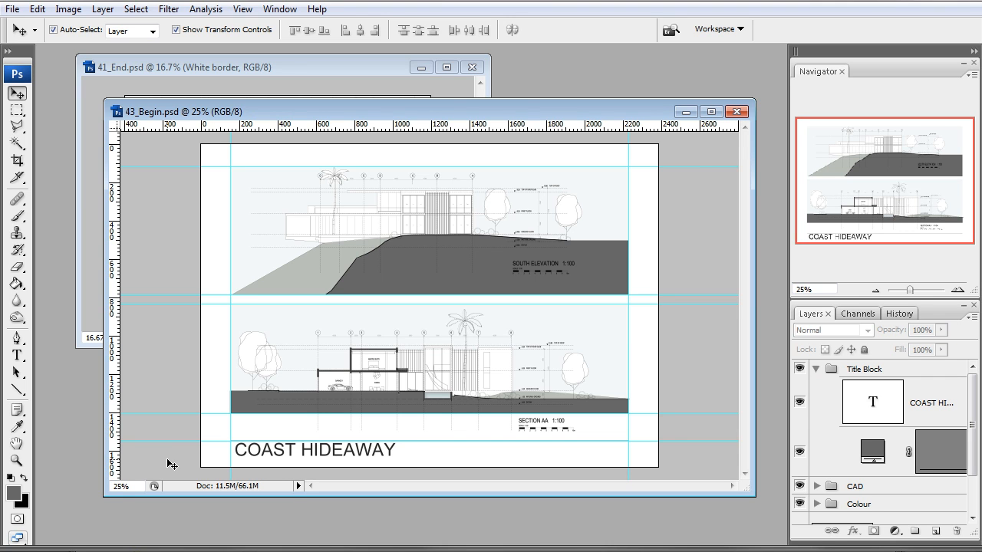
# Scale the COAST HIDEAWAY text down proportionally to about 33.6% and deselect it.
pyautogui.click(277, 455)
pyautogui.moveTo(411, 476); pyautogui.dragTo(293, 439)
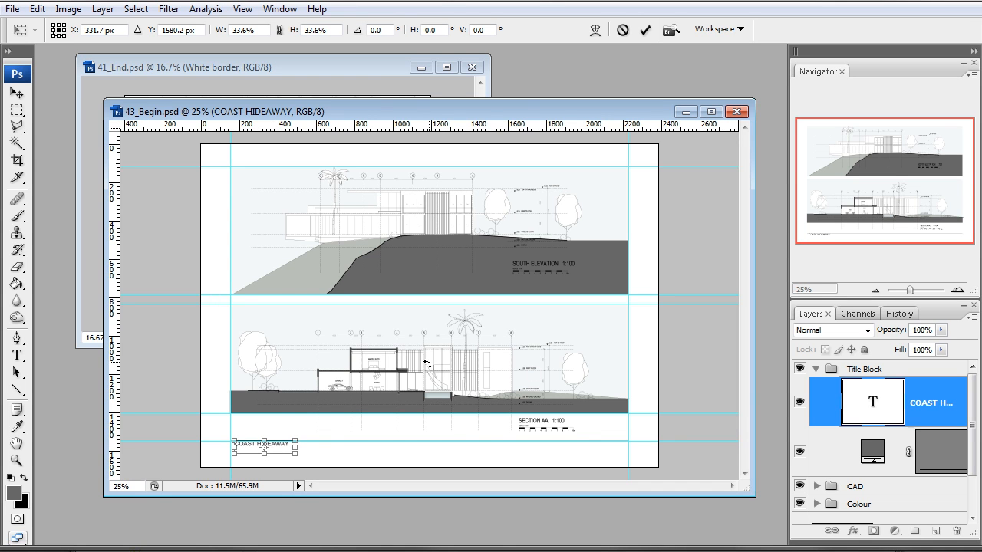
pyautogui.click(16, 93)
pyautogui.click(446, 212)
pyautogui.click(331, 460)
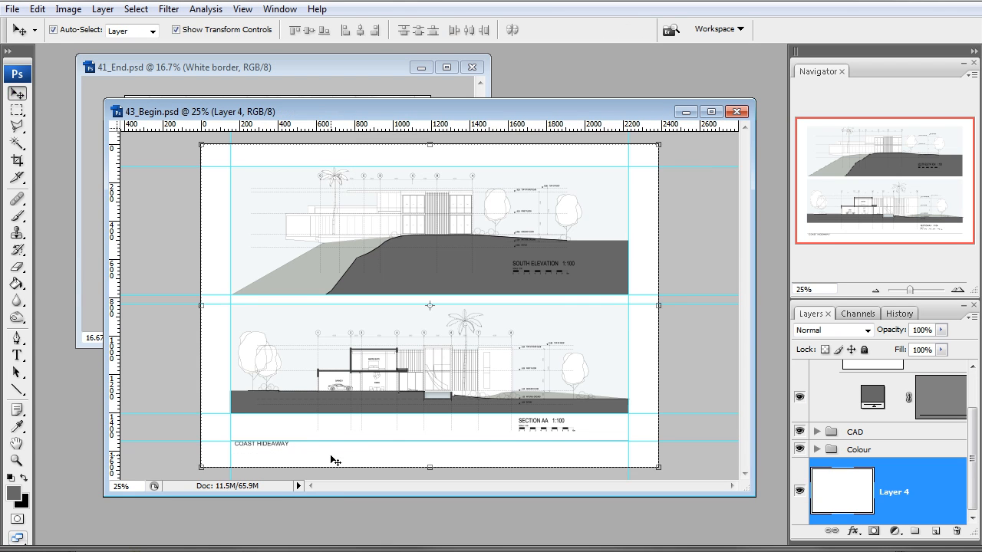
# Place the COAST HIDEAWAY text beside the SECTION AA title to compare their sizes.
pyautogui.press('z')
pyautogui.click(342, 451)
pyautogui.click(219, 441)
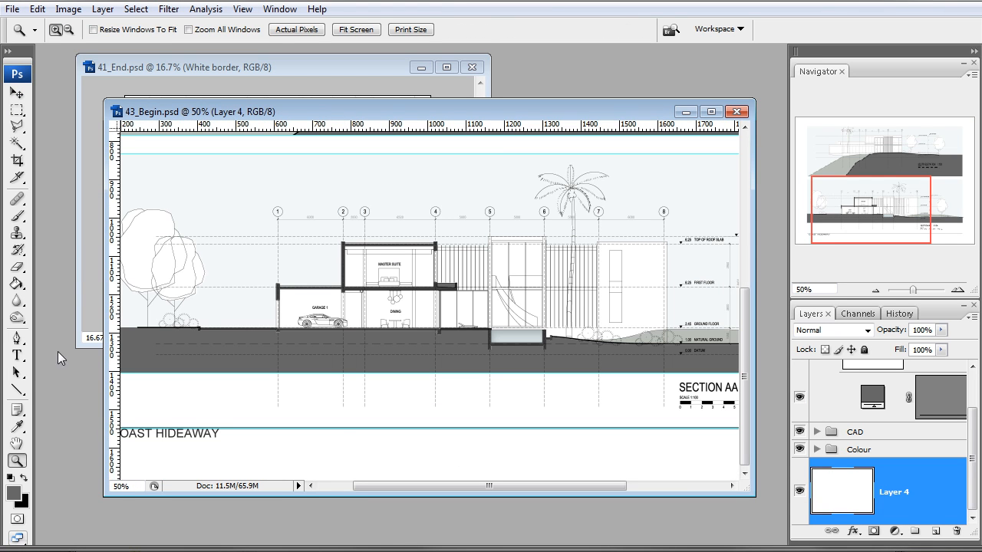
pyautogui.press('v')
pyautogui.click(191, 436)
pyautogui.moveTo(189, 437); pyautogui.dragTo(685, 403)
pyautogui.press('Up')
pyautogui.press('Up')
pyautogui.press('Up')
pyautogui.press('Up')
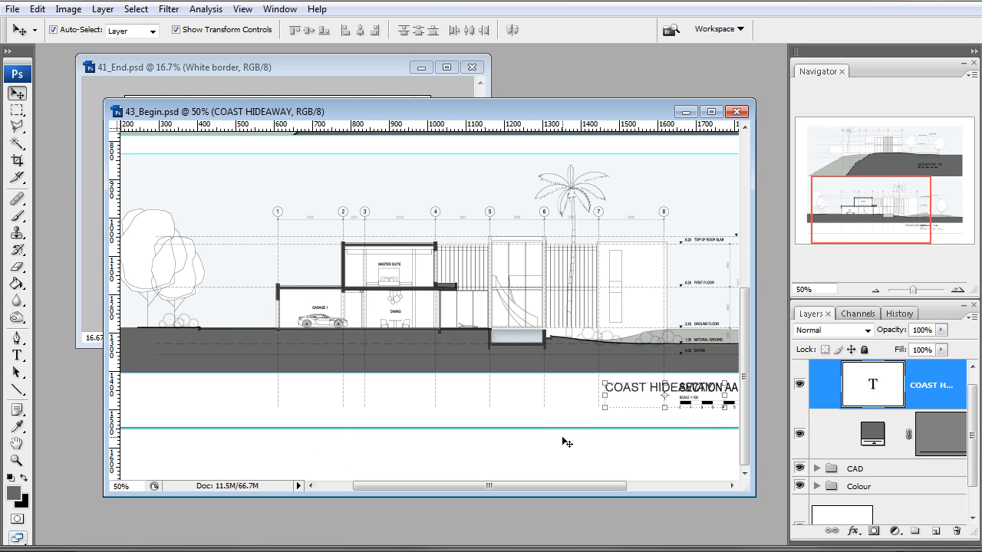
pyautogui.moveTo(641, 390); pyautogui.dragTo(602, 391)
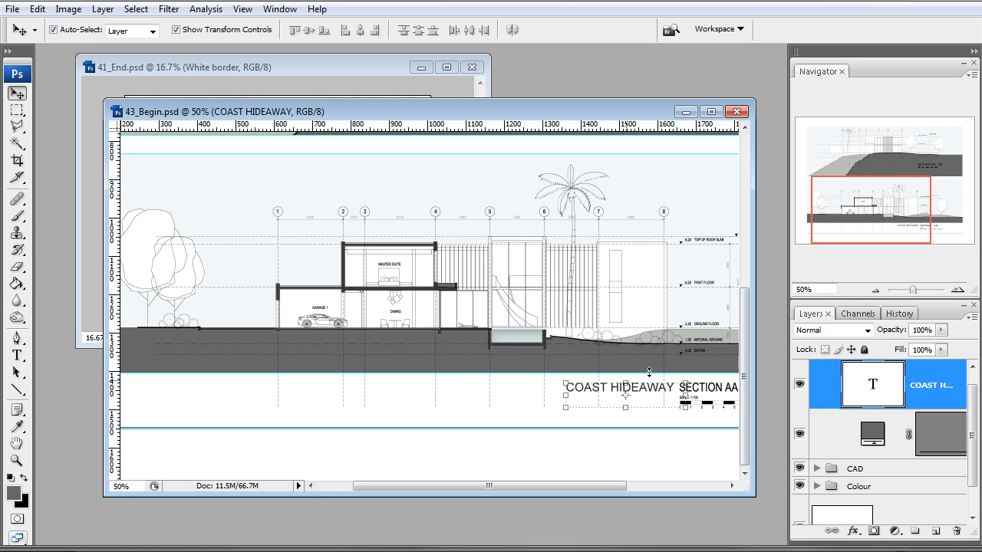
# Move the COAST HIDEAWAY text back below the title block line, next to the sheet's left margin guide.
pyautogui.moveTo(583, 390); pyautogui.dragTo(185, 458)
pyautogui.click(873, 290)
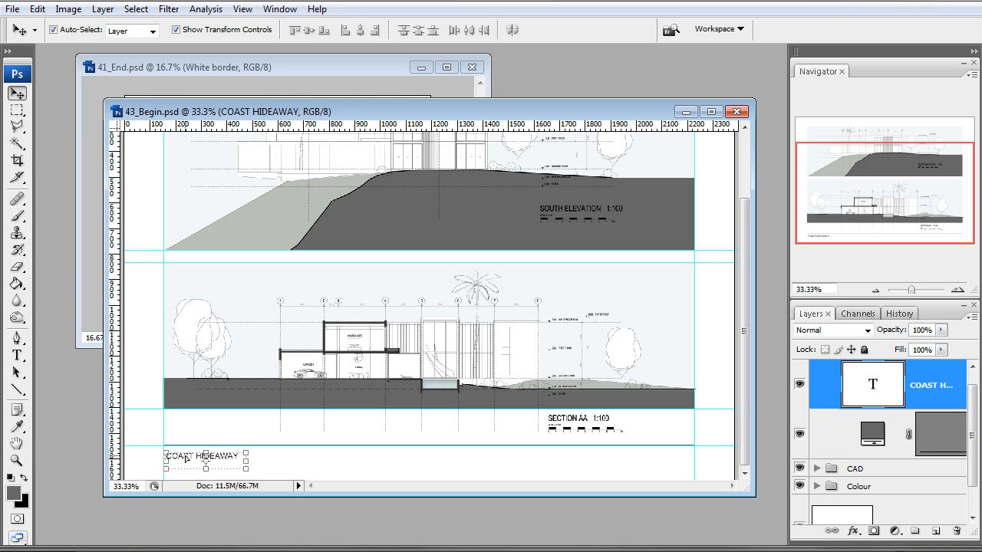
pyautogui.click(17, 355)
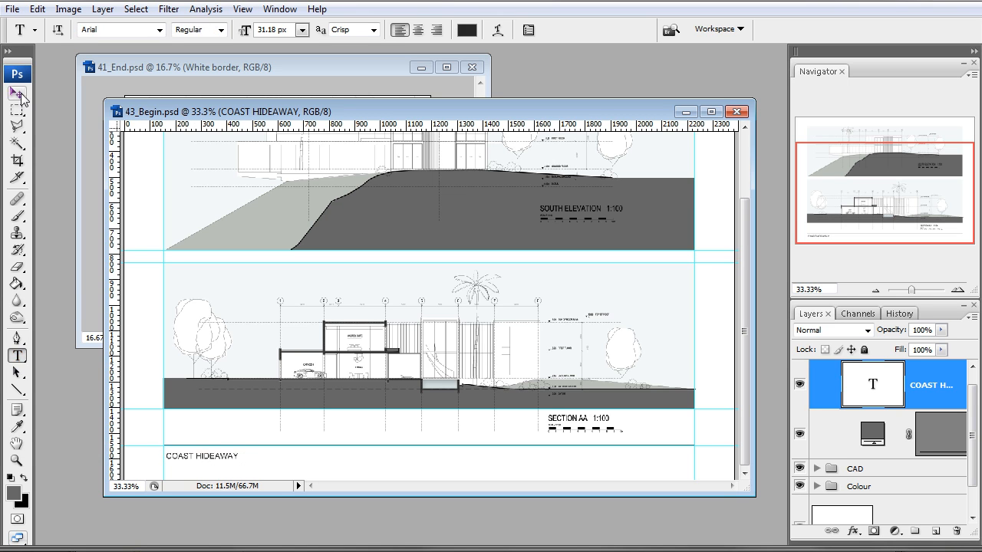
# Duplicate the COAST HIDEAWAY text just below the original and change the copy to read 01 JAN 2015.
pyautogui.click(17, 94)
pyautogui.moveTo(180, 460); pyautogui.dragTo(181, 471)
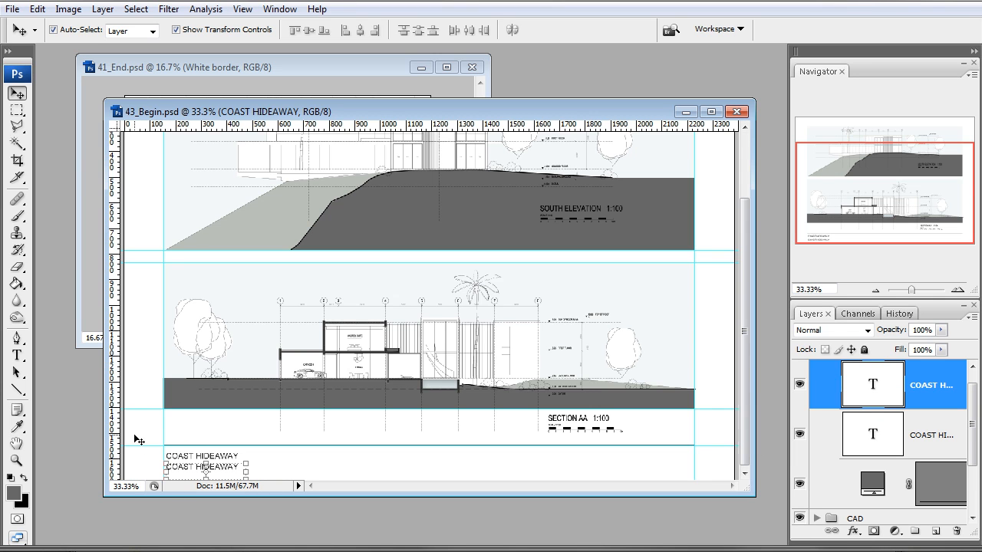
pyautogui.click(17, 355)
pyautogui.click(198, 467)
pyautogui.hotkey('ctrl', 'a')
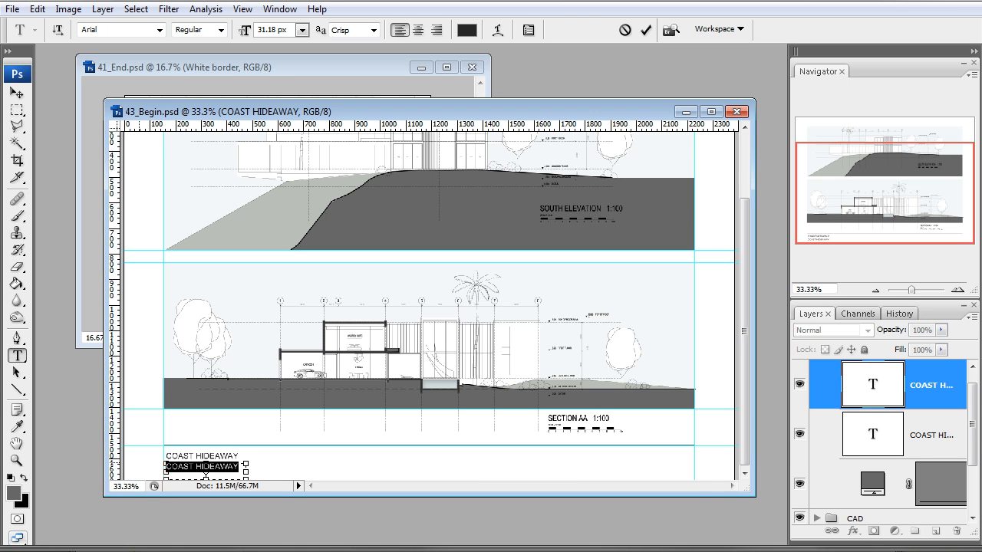
pyautogui.press('BackSpace')
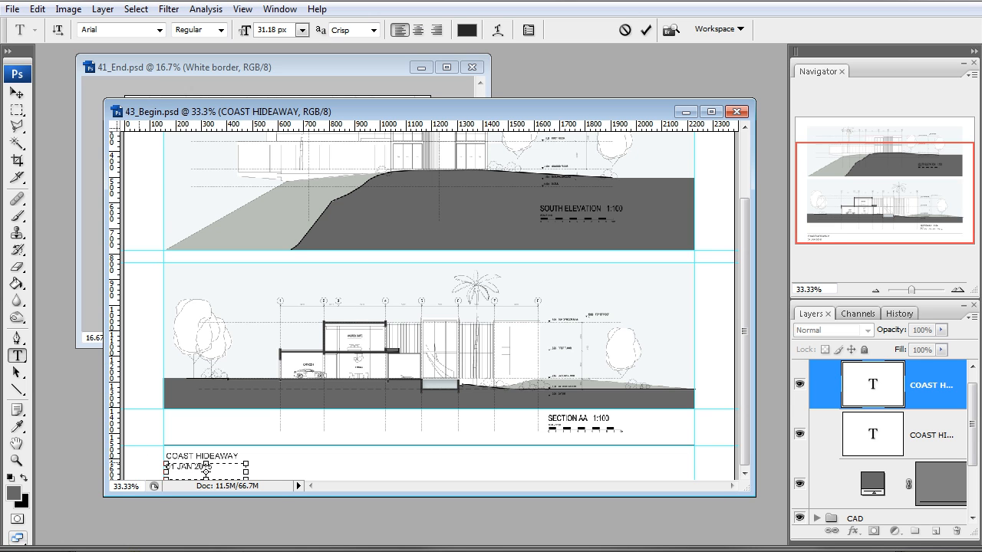
pyautogui.click(17, 92)
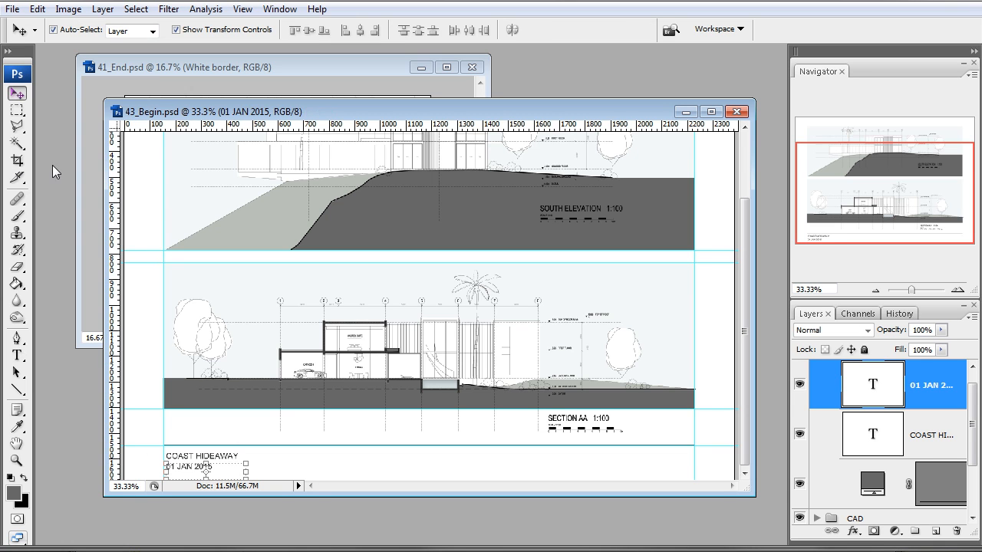
# Scale the 01 JAN 2015 text down and place it below the dividing line, under the SECTION AA title.
pyautogui.click(146, 456)
pyautogui.click(177, 474)
pyautogui.moveTo(185, 470); pyautogui.dragTo(253, 460)
pyautogui.moveTo(312, 457); pyautogui.dragTo(562, 465)
pyautogui.press('Return')
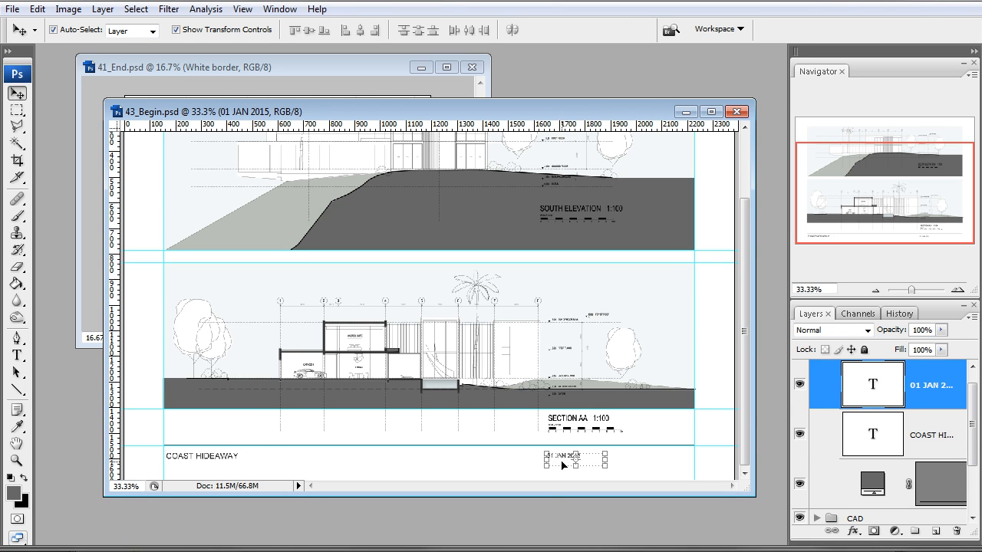
pyautogui.click(526, 476)
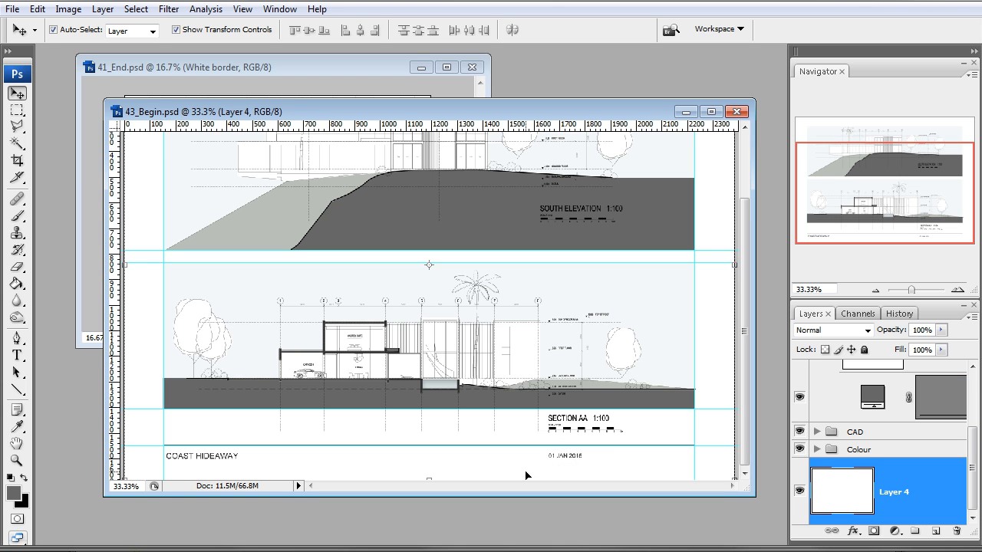
# Move the 01 JAN 2015 text along the title block to the sheet's right margin guide and deselect it.
pyautogui.click(875, 289)
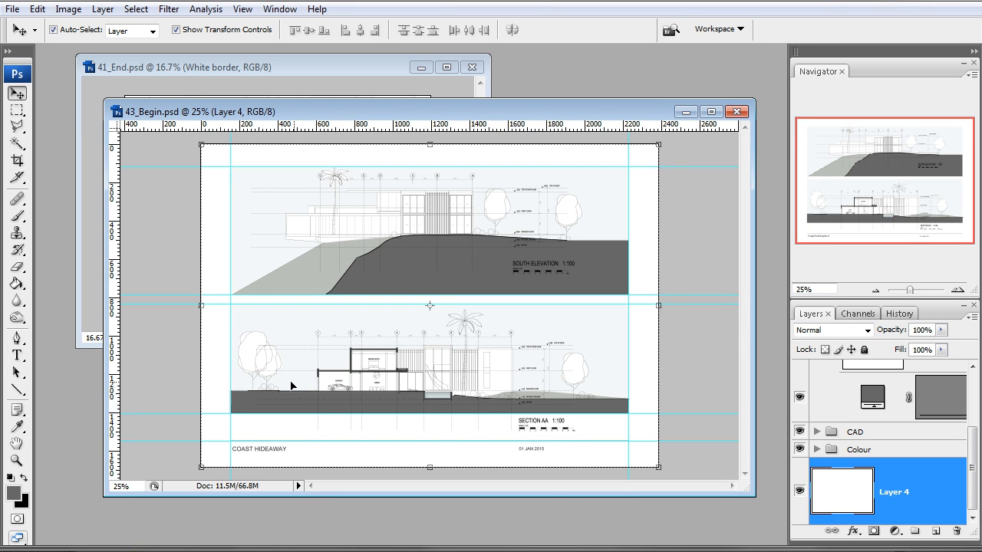
pyautogui.click(529, 450)
pyautogui.click(532, 453)
pyautogui.click(533, 449)
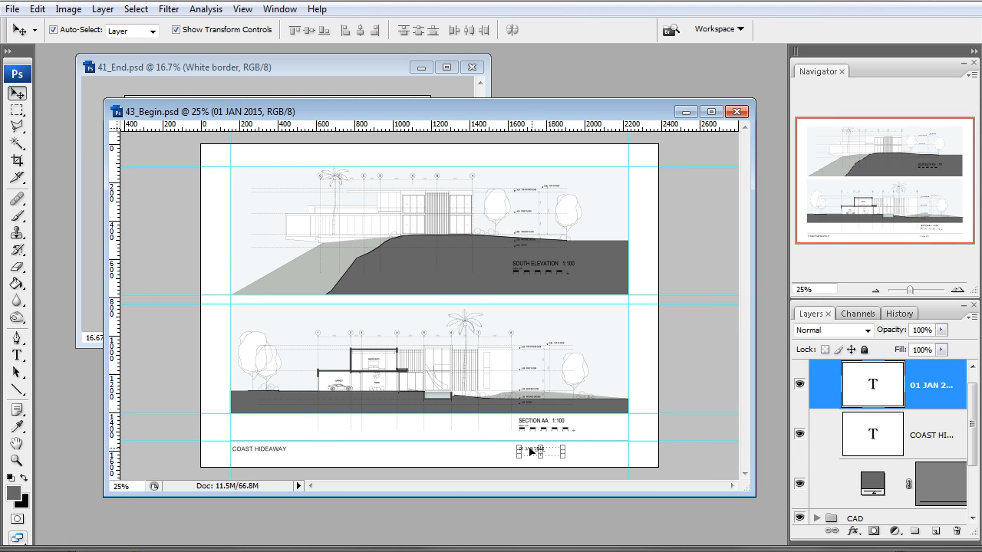
pyautogui.moveTo(524, 450); pyautogui.dragTo(606, 455)
pyautogui.click(697, 399)
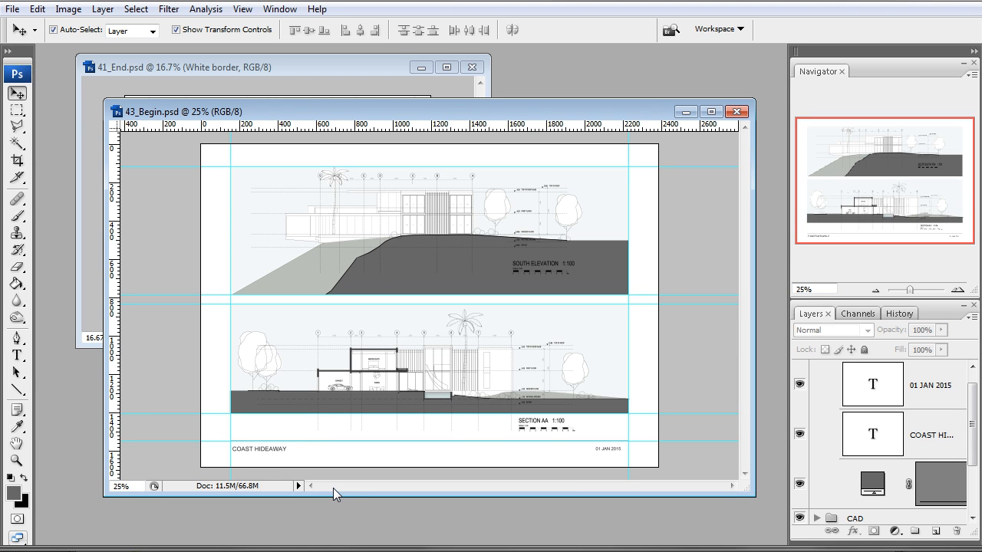
# Select the full-width title block strip between the dividing line and the sheet's bottom edge with the Rectangular Marquee tool.
pyautogui.scroll(1, 972, 414)
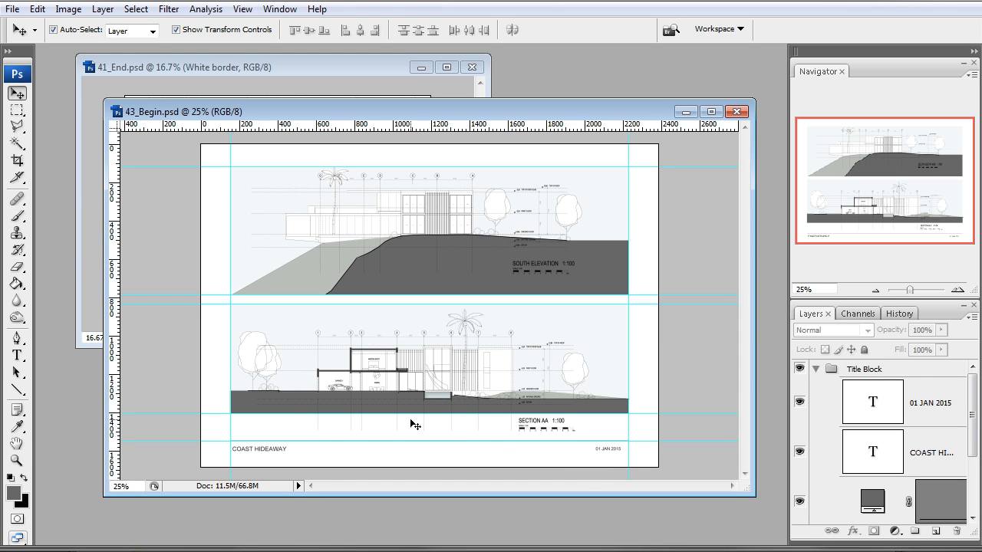
pyautogui.click(18, 112)
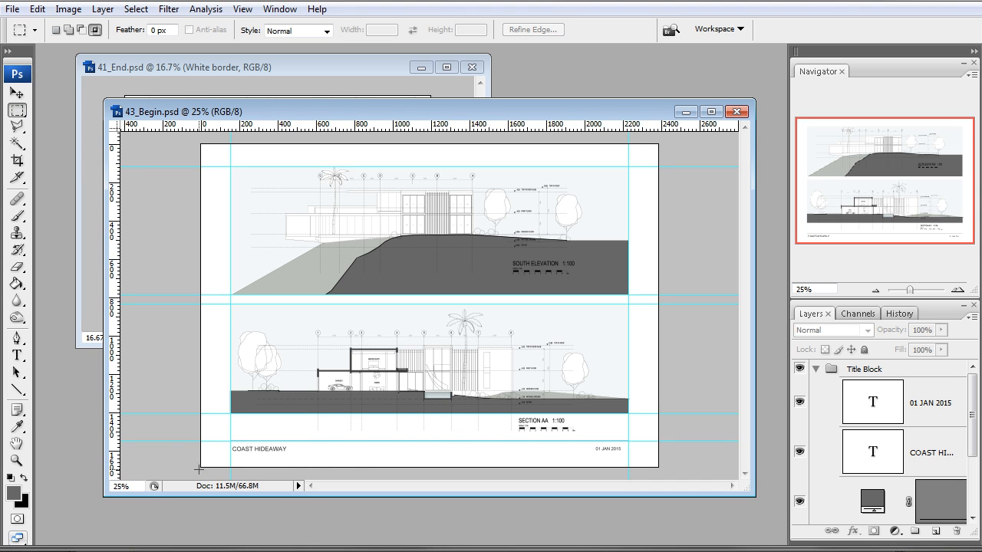
pyautogui.moveTo(361, 455); pyautogui.dragTo(709, 441)
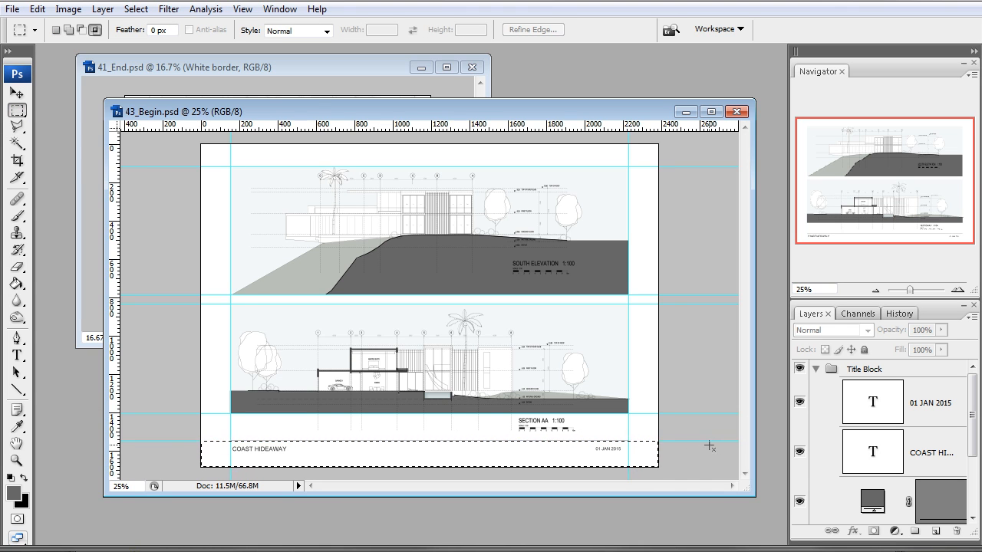
# Add a new empty layer to the Title Block group, directly below the dividing line layer.
pyautogui.click(923, 452)
pyautogui.scroll(-1, 921, 429)
pyautogui.click(896, 468)
pyautogui.click(935, 530)
pyautogui.scroll(-2, 892, 460)
pyautogui.scroll(-1, 892, 452)
pyautogui.moveTo(922, 413); pyautogui.dragTo(906, 465)
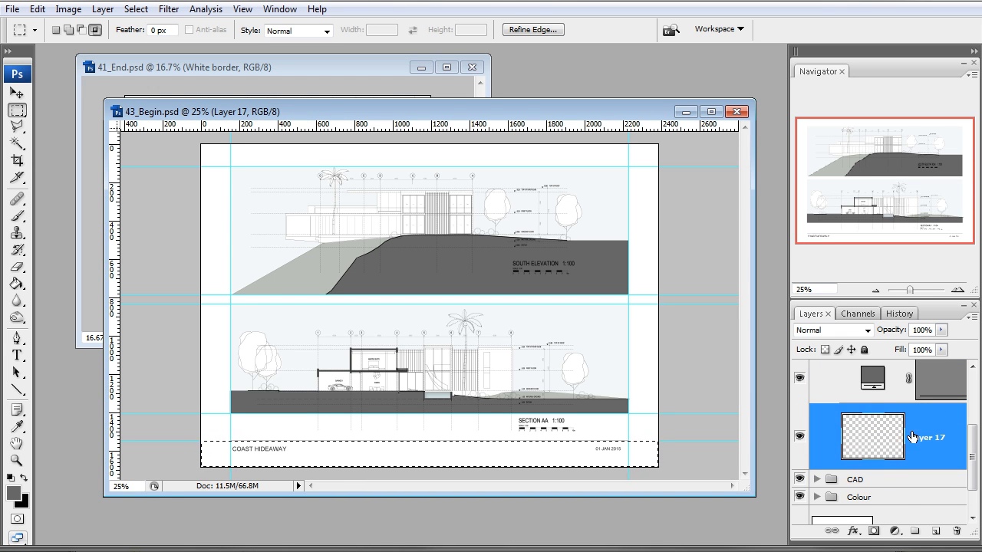
# Fill the selected strip with white on the new layer, deselect it and collapse the Title Block group.
pyautogui.click(10, 477)
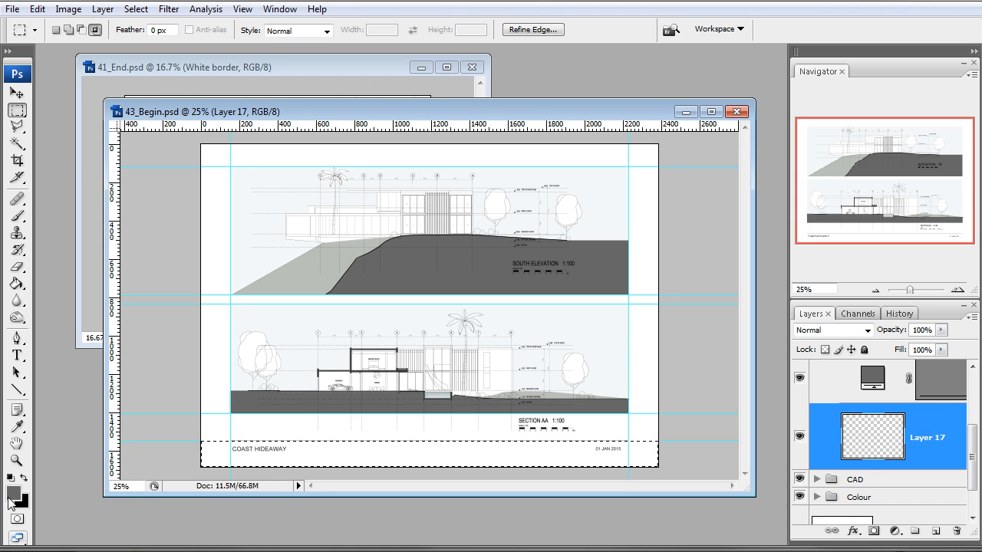
pyautogui.click(25, 476)
pyautogui.click(17, 283)
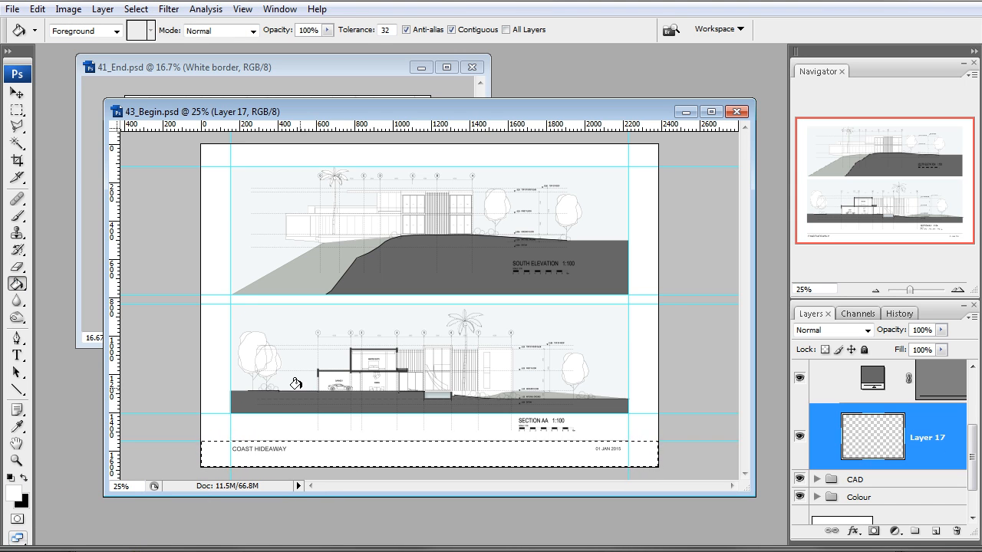
pyautogui.click(294, 448)
pyautogui.hotkey('ctrl', 'd')
pyautogui.scroll(4, 937, 421)
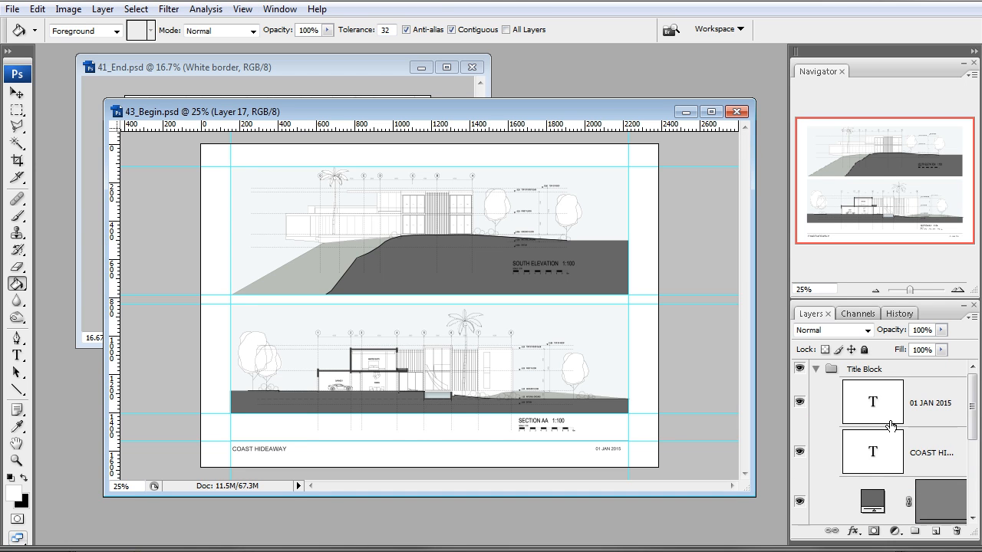
pyautogui.click(816, 370)
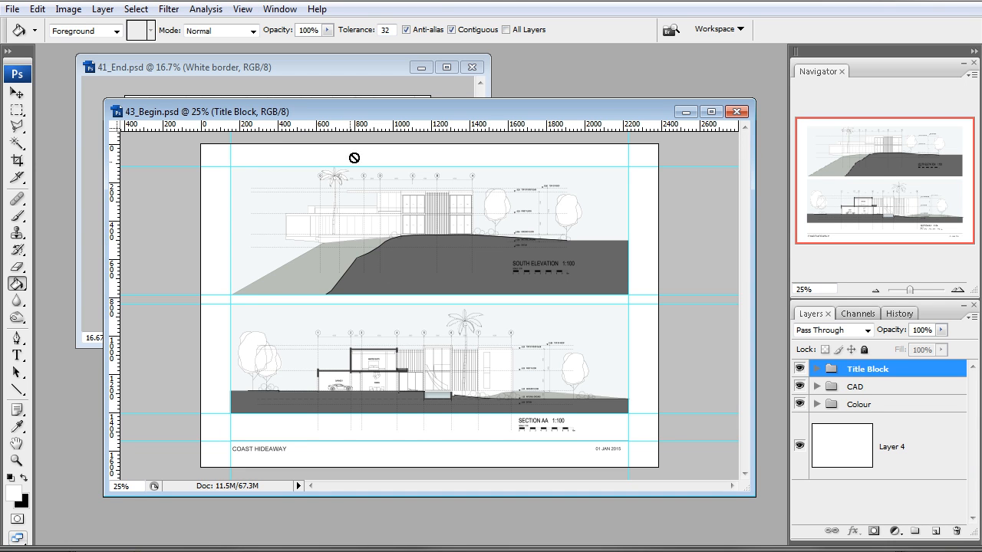
# Shift the 43_Begin.psd window down slightly and set the Move tool to auto-select groups.
pyautogui.moveTo(312, 108); pyautogui.dragTo(310, 121)
pyautogui.click(17, 93)
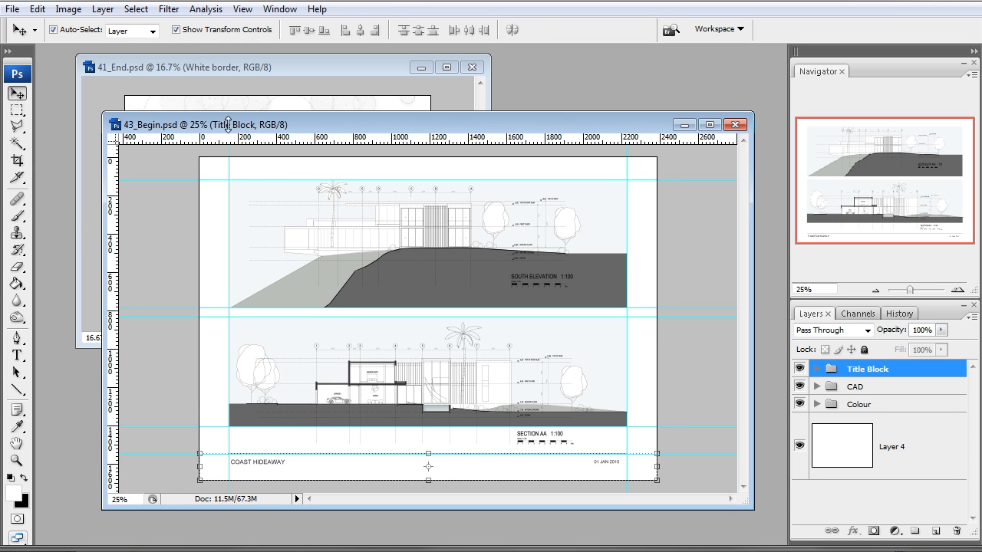
pyautogui.click(130, 32)
pyautogui.click(118, 45)
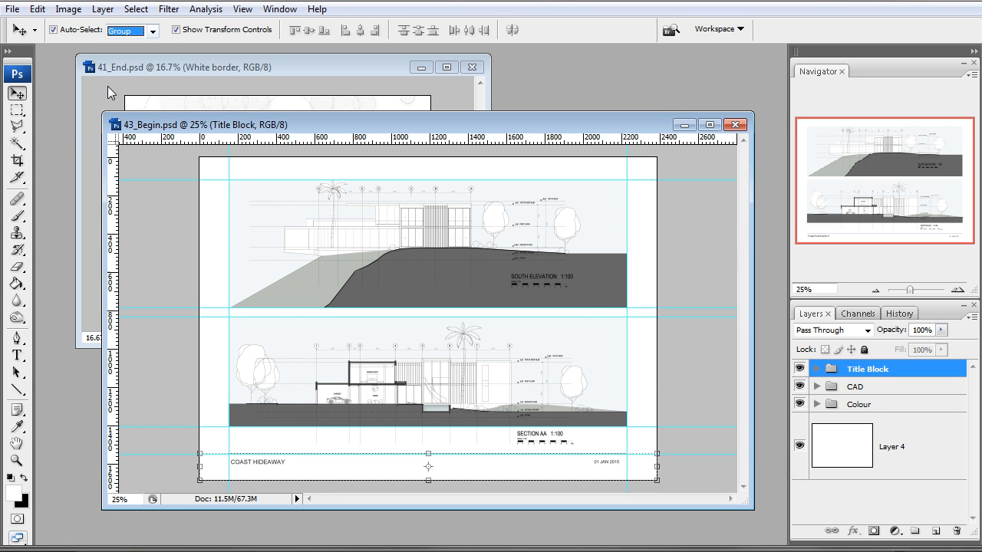
# Place both document windows side by side and copy the Title Block group into 41_End.psd, flush with the sheet's bottom edge.
pyautogui.click(247, 69)
pyautogui.moveTo(293, 71); pyautogui.dragTo(268, 70)
pyautogui.click(344, 467)
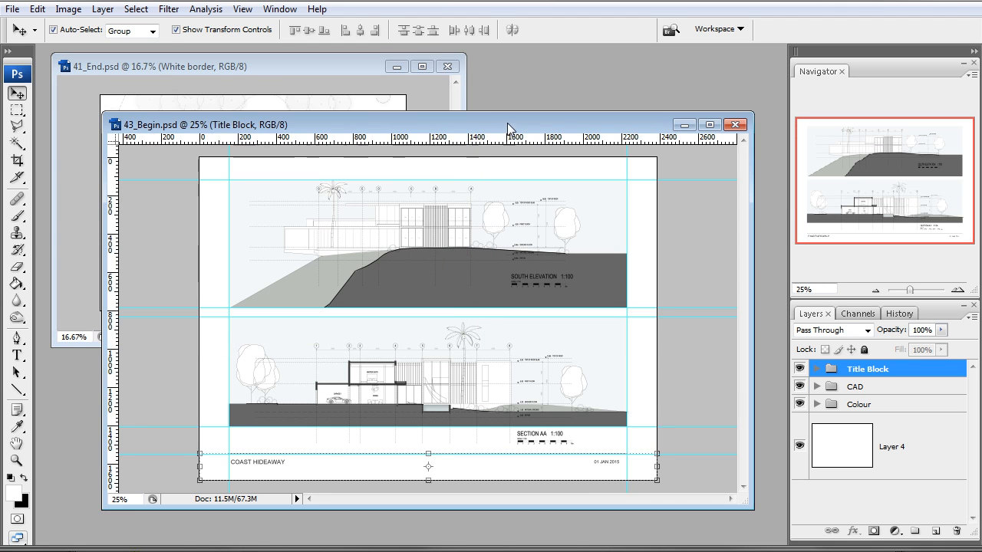
pyautogui.moveTo(252, 115); pyautogui.dragTo(370, 197)
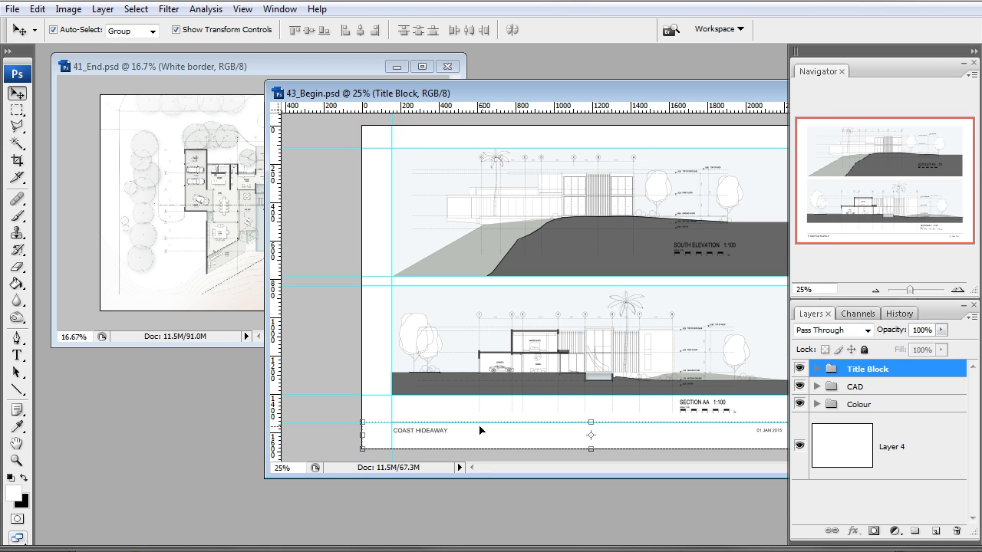
pyautogui.moveTo(497, 422); pyautogui.dragTo(165, 297)
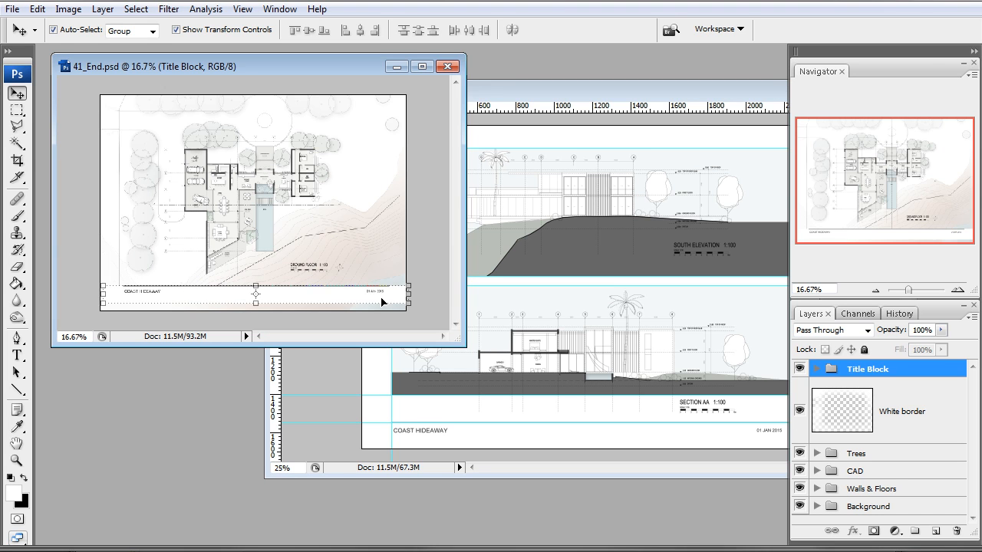
pyautogui.moveTo(394, 301); pyautogui.dragTo(390, 309)
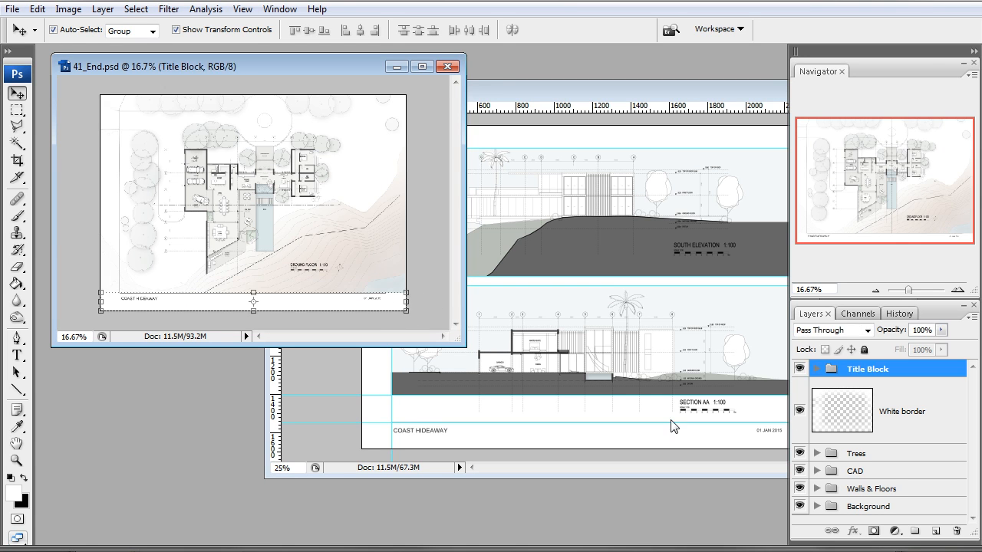
# Expand the Title Block group in 41_End.psd and hide its white strip, Layer 6.
pyautogui.click(816, 369)
pyautogui.scroll(-3, 847, 435)
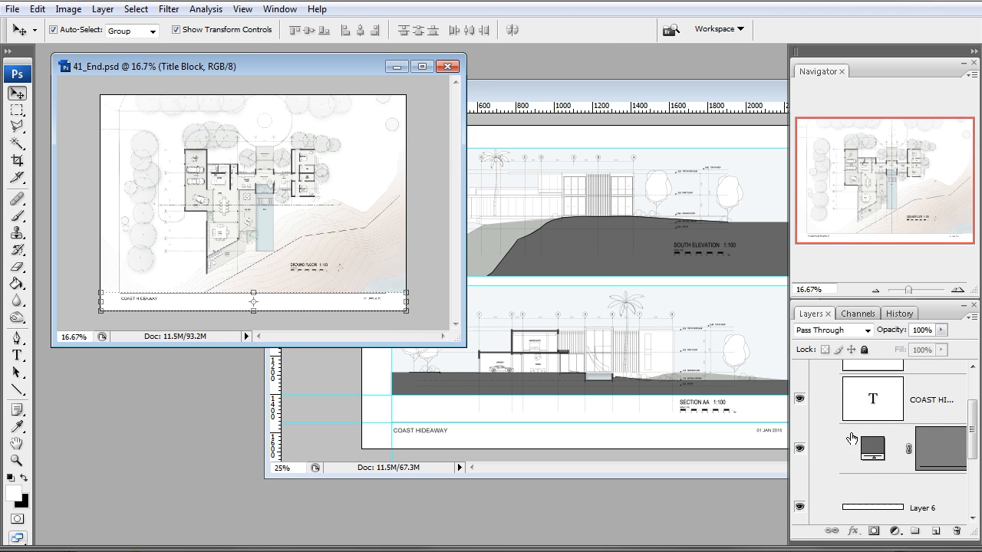
pyautogui.click(800, 420)
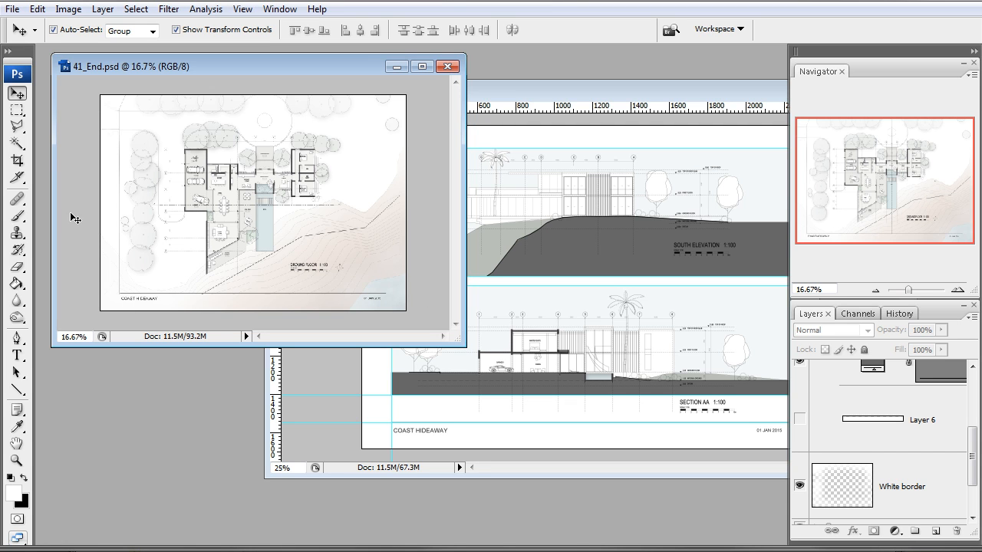
# Examine how the contour and boundary lines meet the title block's dividing line on the ground floor sheet.
pyautogui.press('z')
pyautogui.click(208, 305)
pyautogui.click(207, 308)
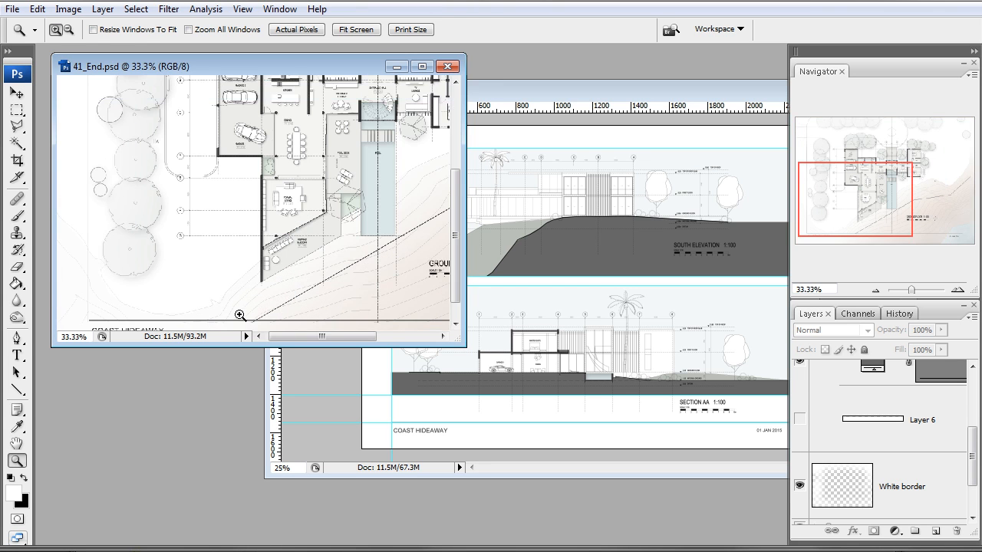
pyautogui.click(273, 322)
pyautogui.moveTo(212, 256); pyautogui.dragTo(265, 256)
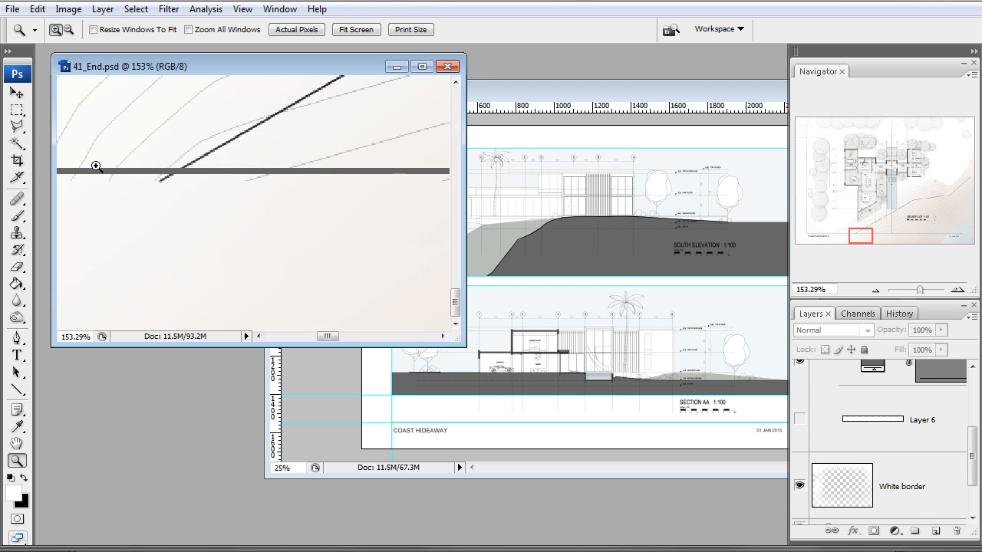
pyautogui.click(875, 291)
pyautogui.click(875, 291)
pyautogui.click(874, 291)
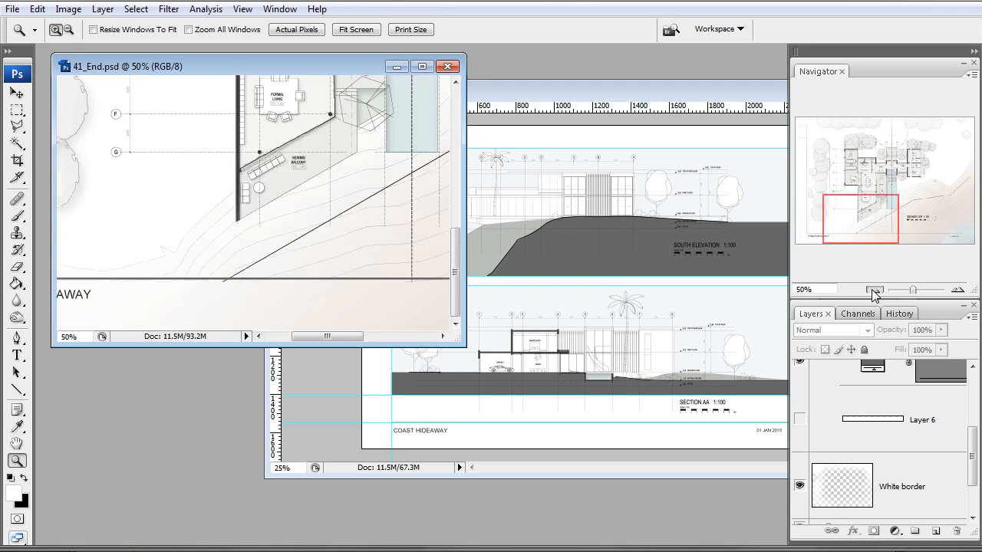
pyautogui.click(874, 291)
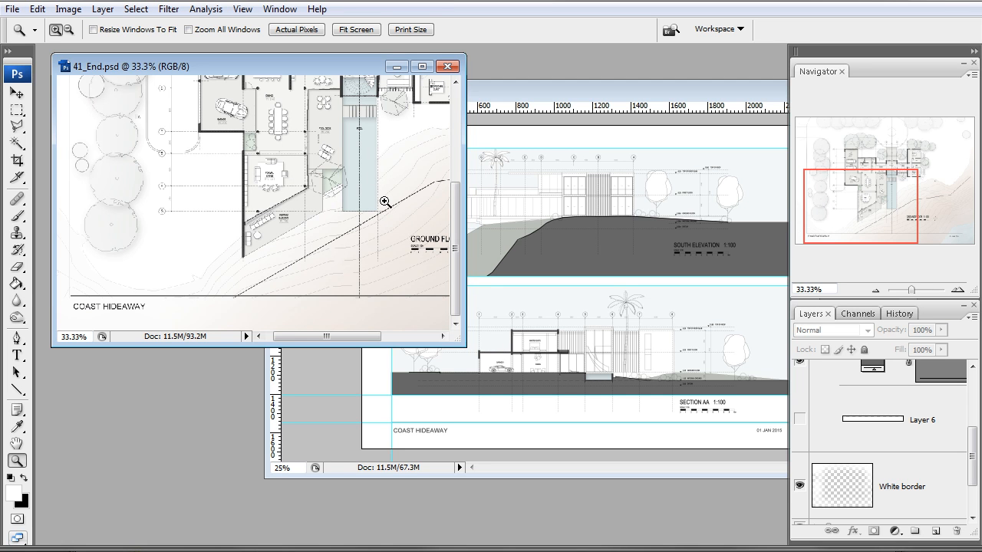
pyautogui.click(876, 290)
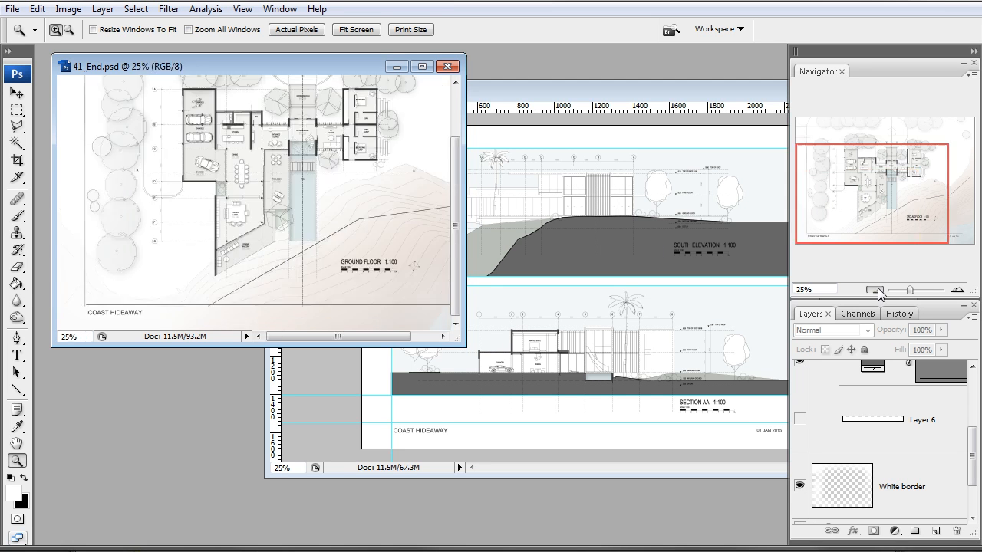
pyautogui.click(876, 289)
pyautogui.click(876, 290)
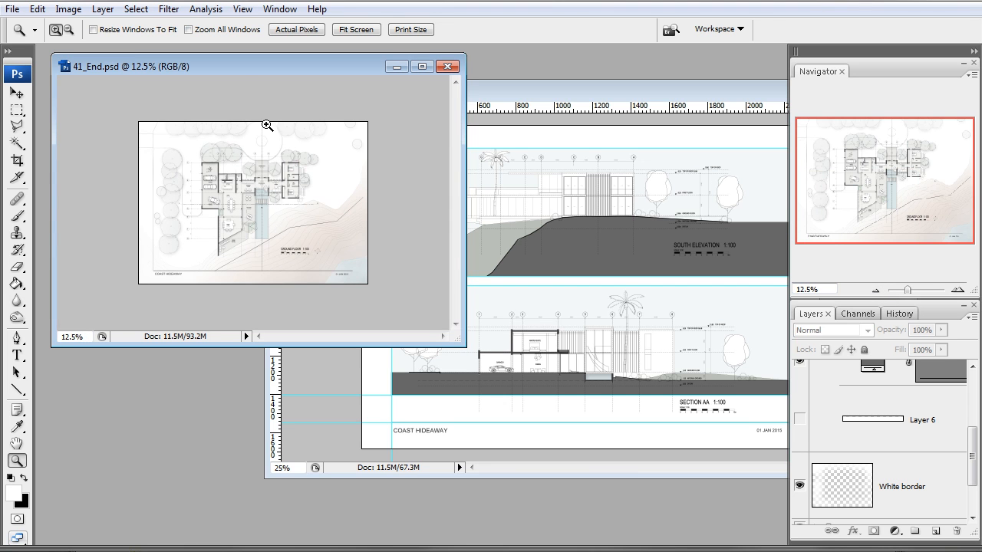
# Bring 43_Begin.psd to the front and reposition its window to show the whole elevation and section sheet.
pyautogui.moveTo(238, 70); pyautogui.dragTo(244, 67)
pyautogui.click(524, 90)
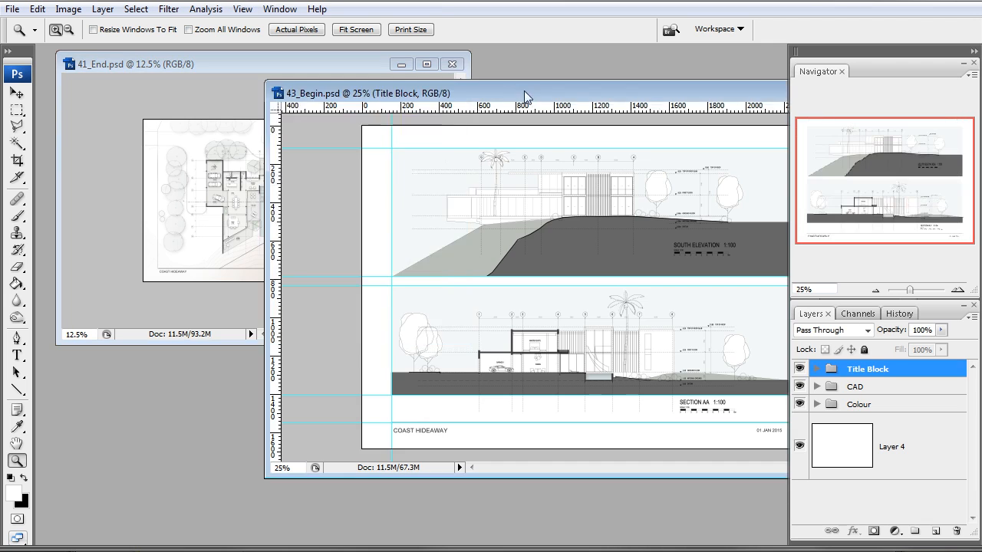
pyautogui.moveTo(524, 91); pyautogui.dragTo(402, 90)
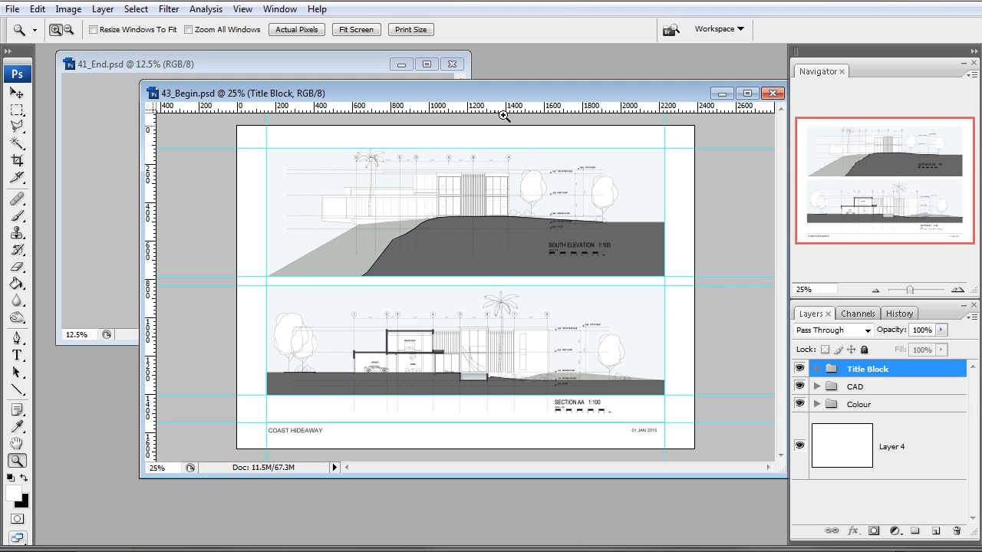
pyautogui.moveTo(502, 86); pyautogui.dragTo(469, 82)
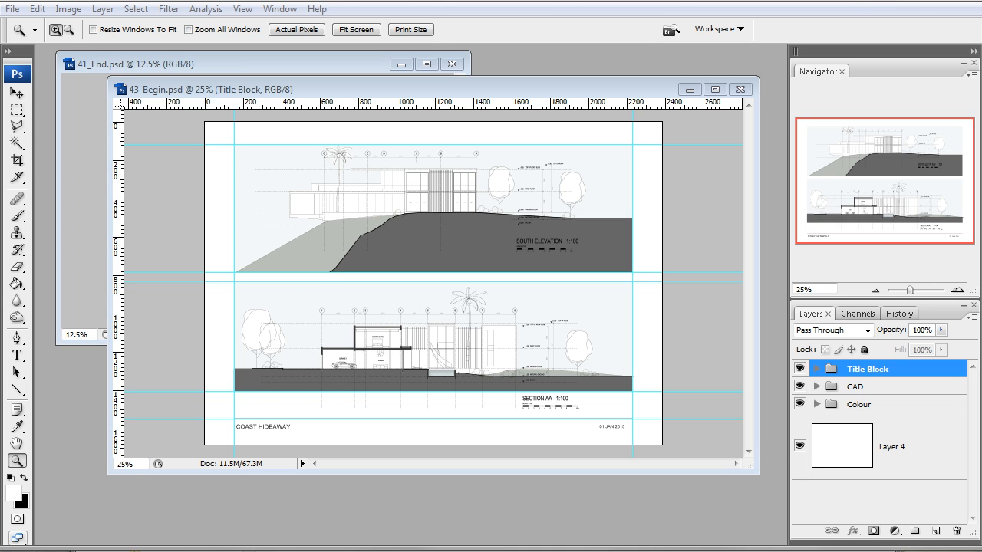
# Bring 41_End.psd to the front, enlarge its window and view the ground floor sheet at 33.33%.
pyautogui.click(310, 63)
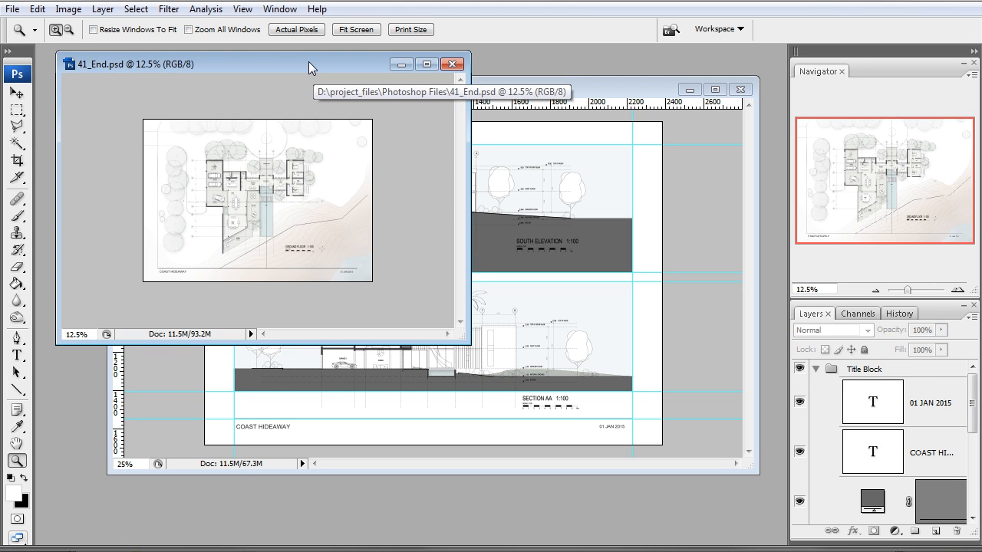
pyautogui.moveTo(466, 341); pyautogui.dragTo(754, 521)
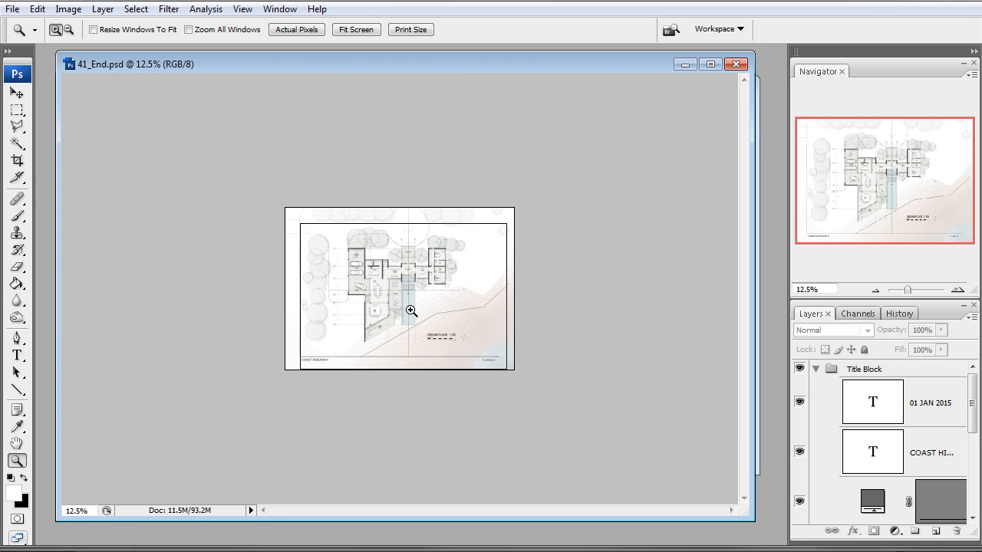
pyautogui.click(411, 310)
pyautogui.click(399, 303)
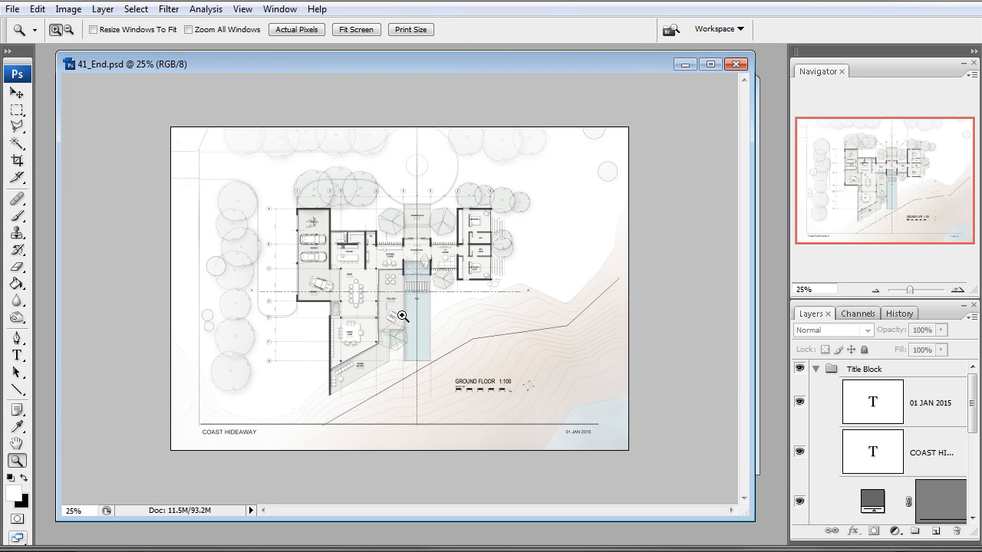
pyautogui.click(401, 314)
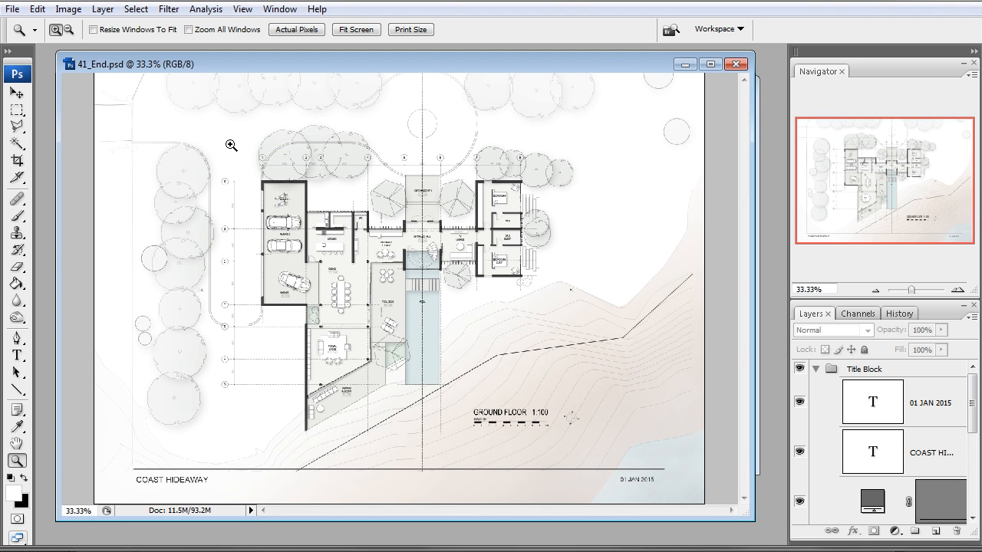